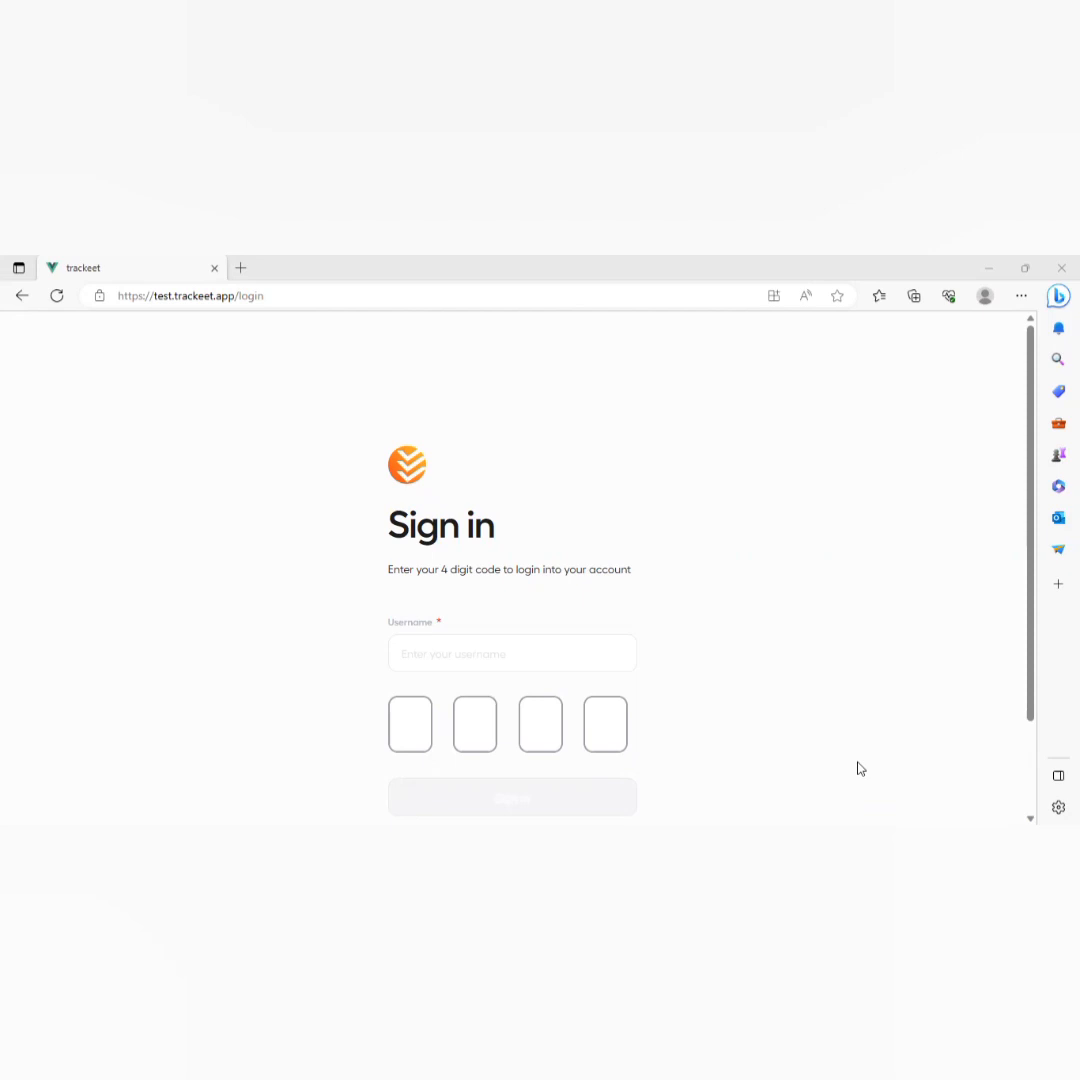
Sign up for a new account with full name, username, e-mail and phone number.
{"action": "scroll", "coordinate": [860, 768], "scroll_direction": "down", "scroll_amount": 2}
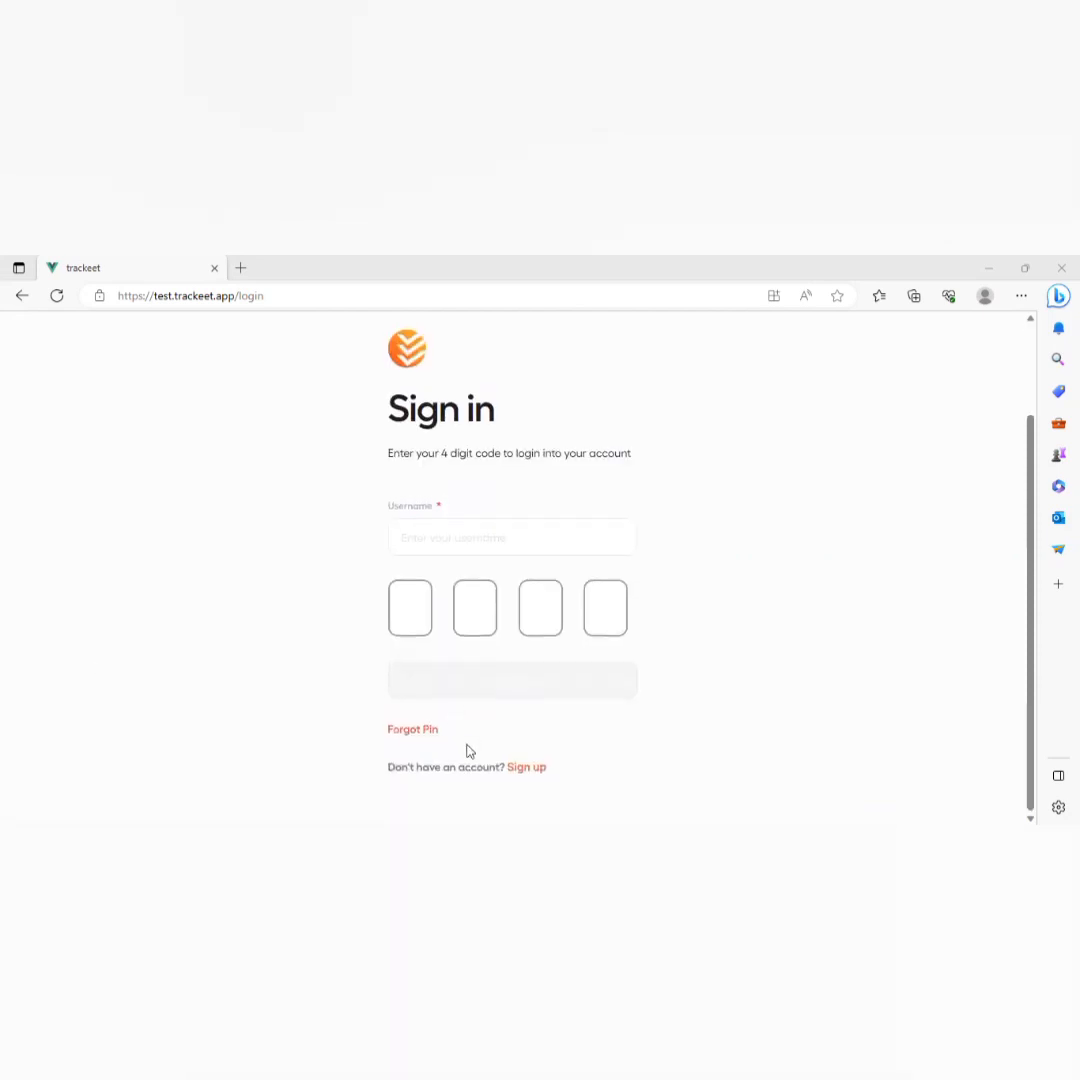
{"action": "left_click", "coordinate": [535, 774]}
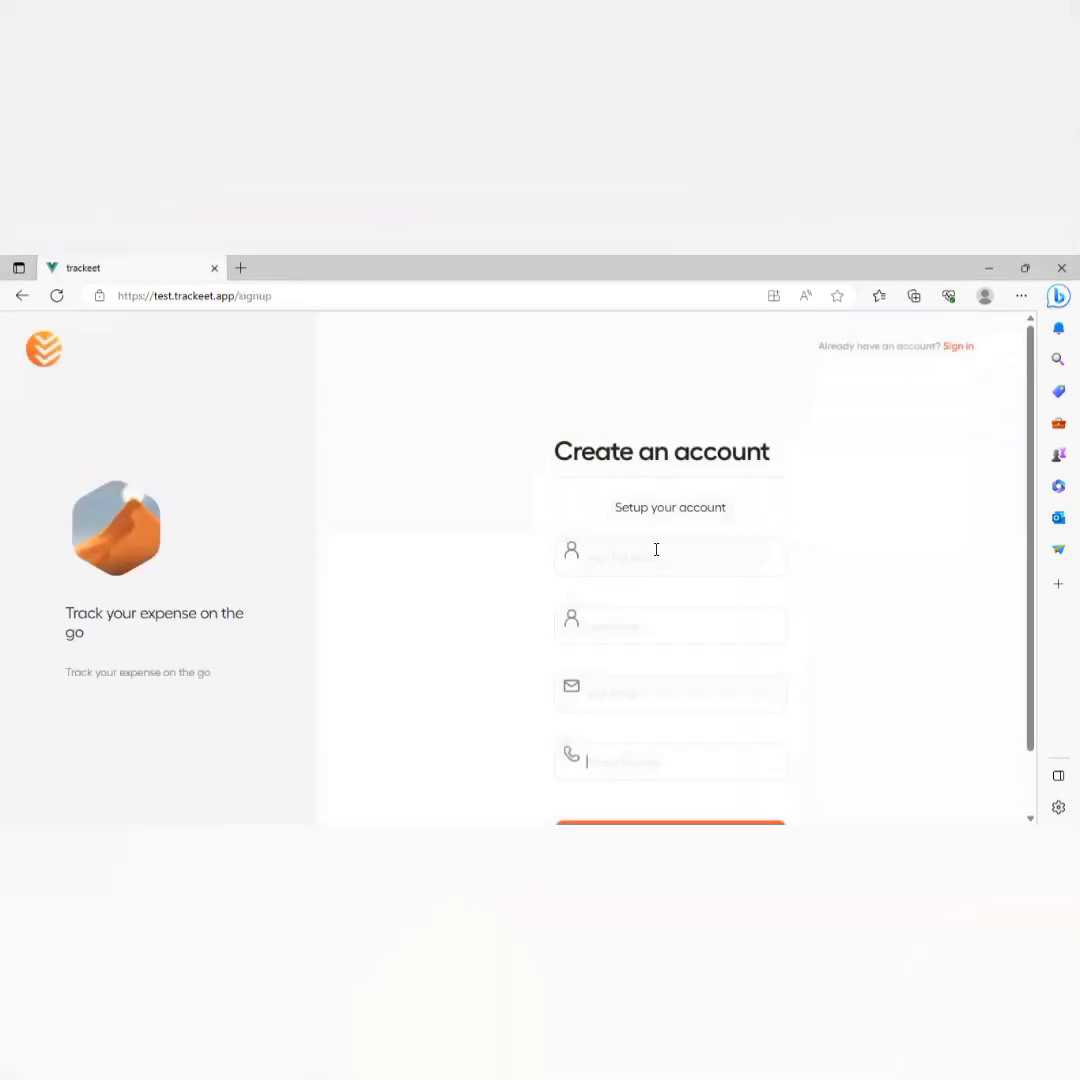
{"action": "scroll", "coordinate": [656, 549], "scroll_direction": "down", "scroll_amount": 1}
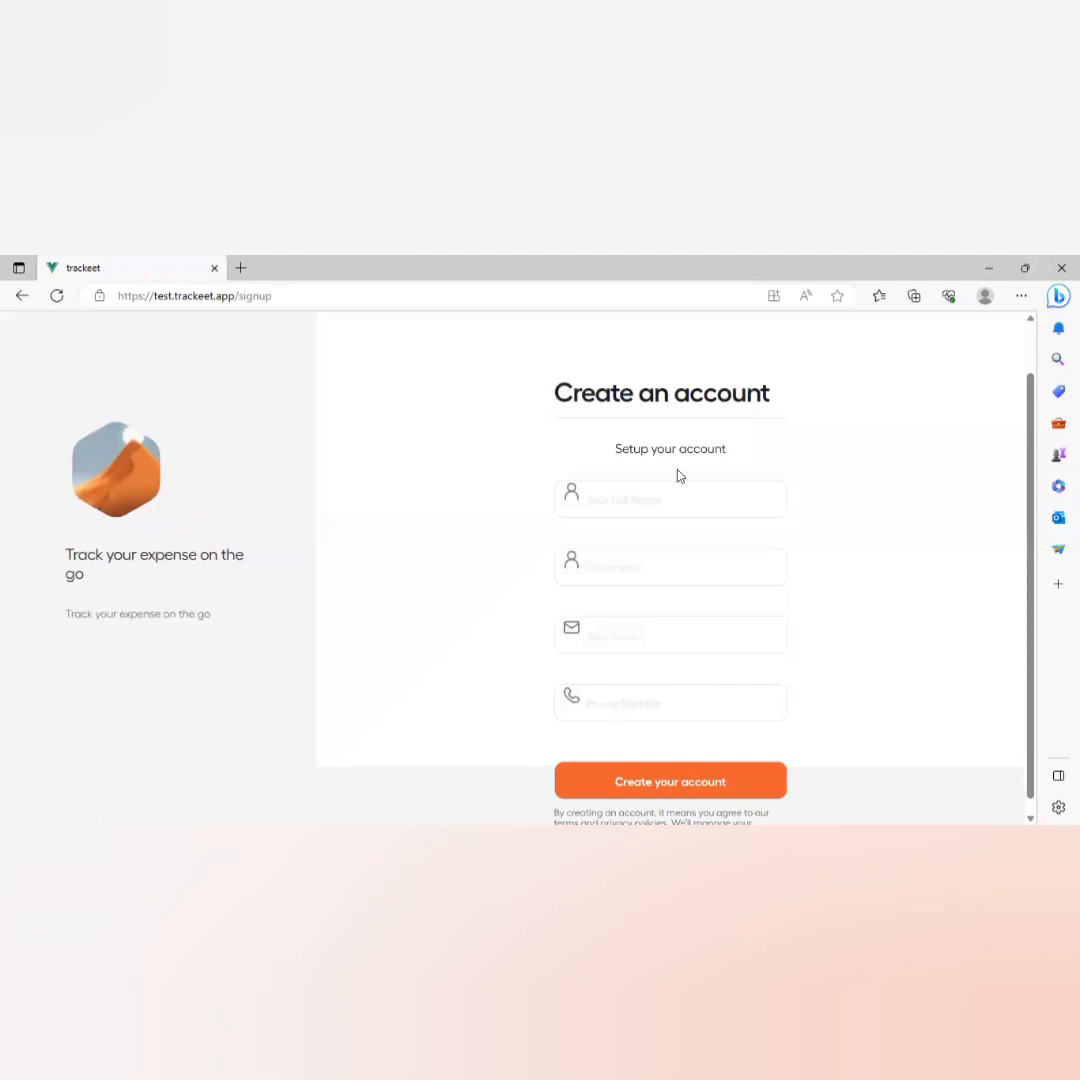
{"action": "left_click", "coordinate": [668, 494]}
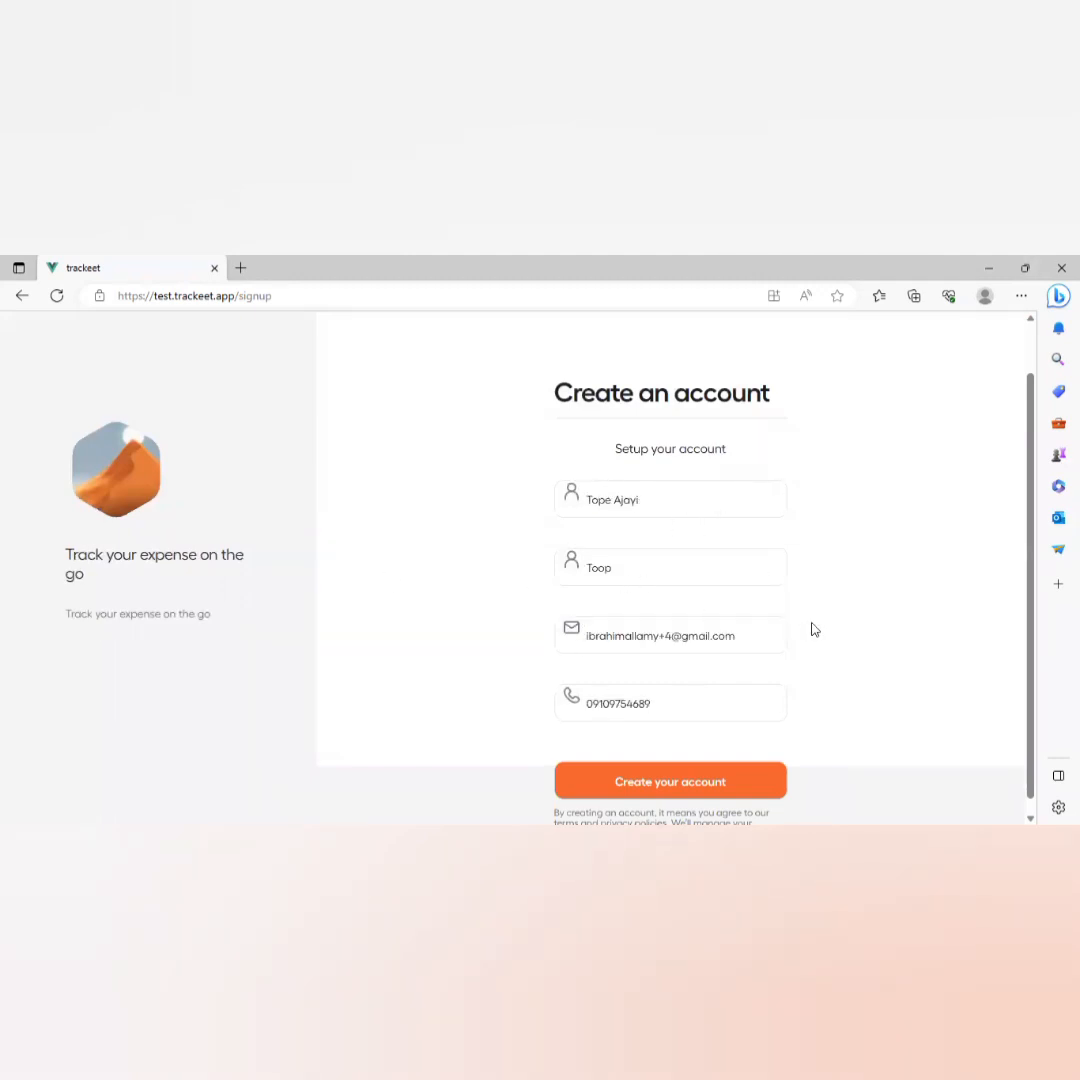
{"action": "left_click", "coordinate": [625, 787]}
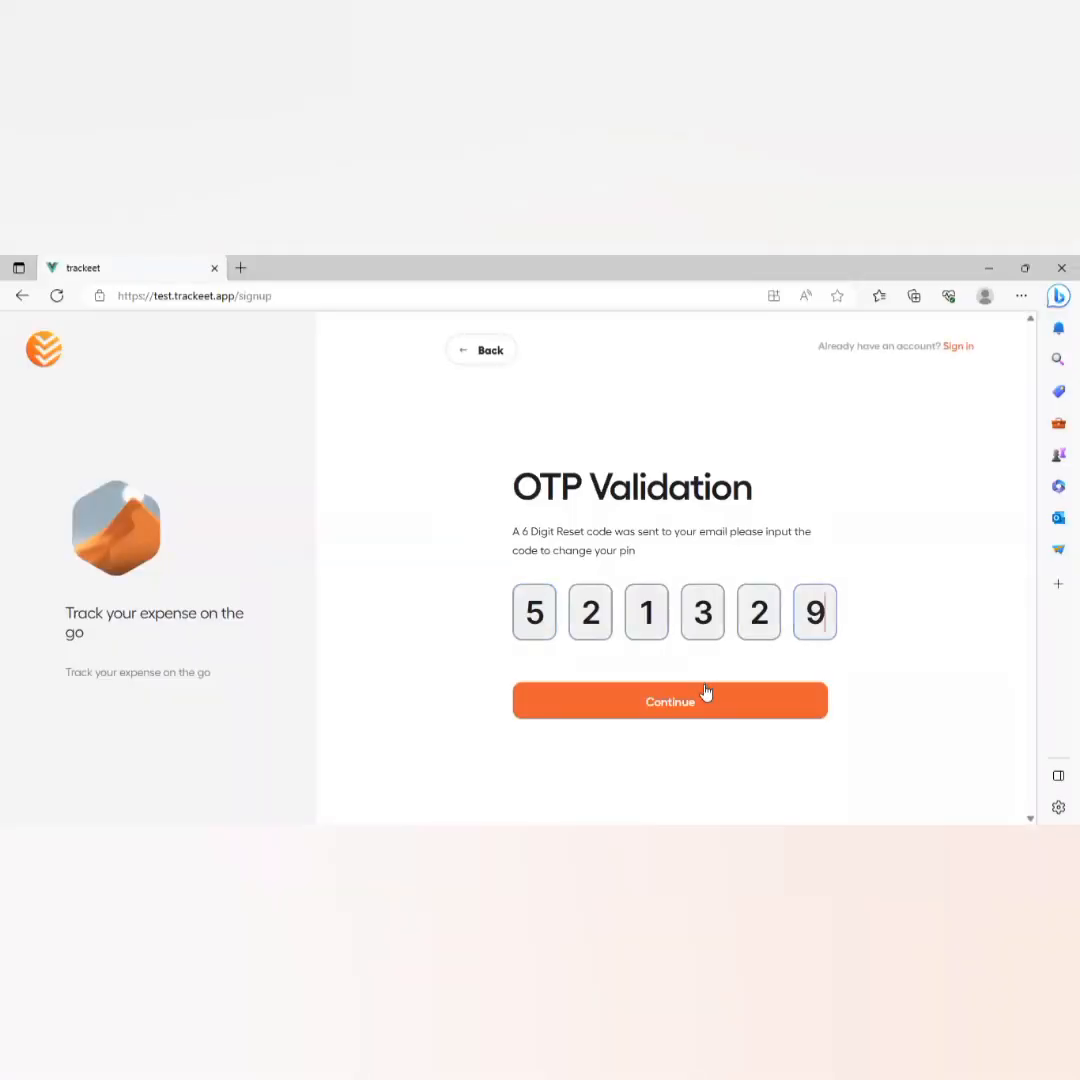
Submit the e-mailed code, set a four-digit PIN, and continue to business setup.
{"action": "left_click", "coordinate": [673, 704]}
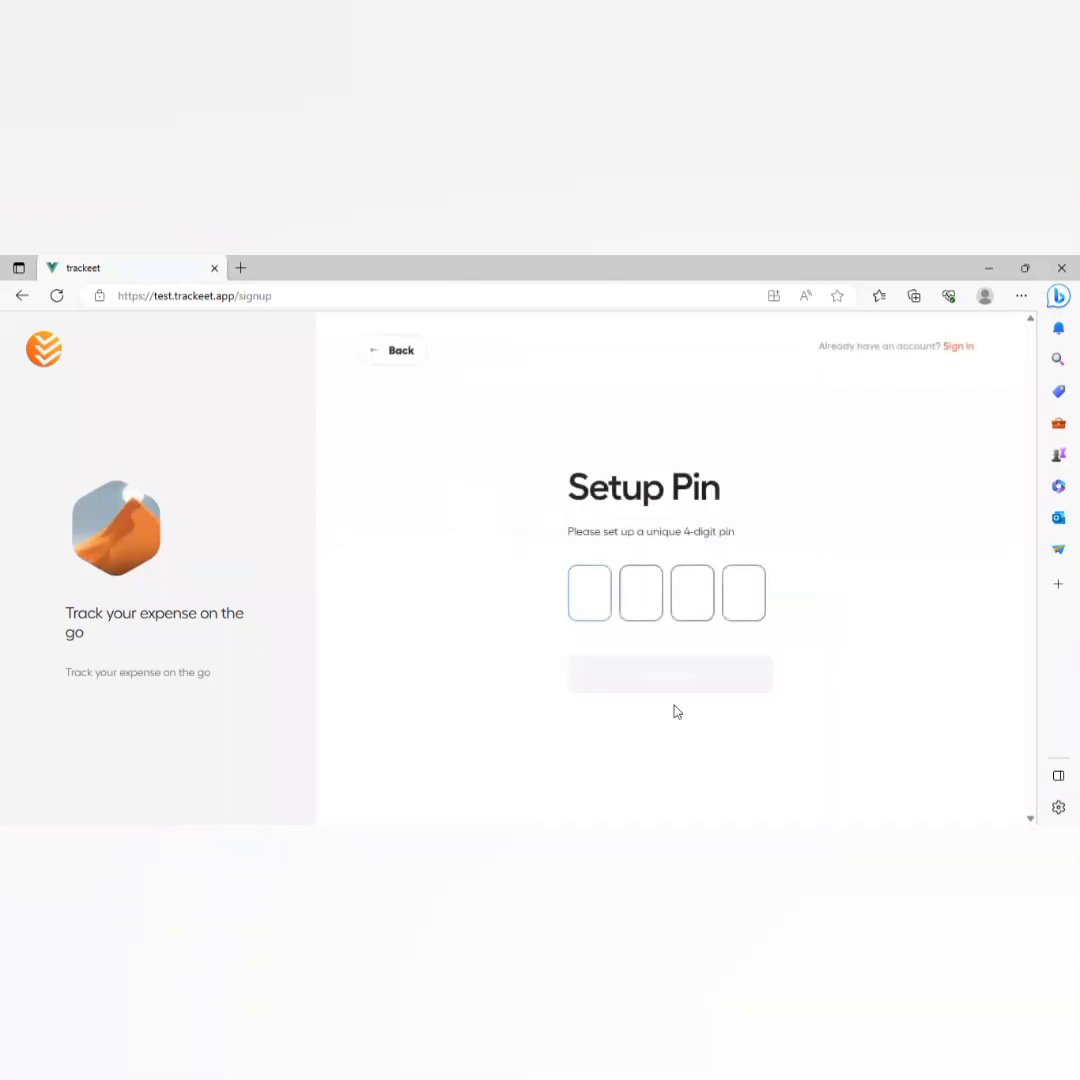
{"action": "type", "text": "1111"}
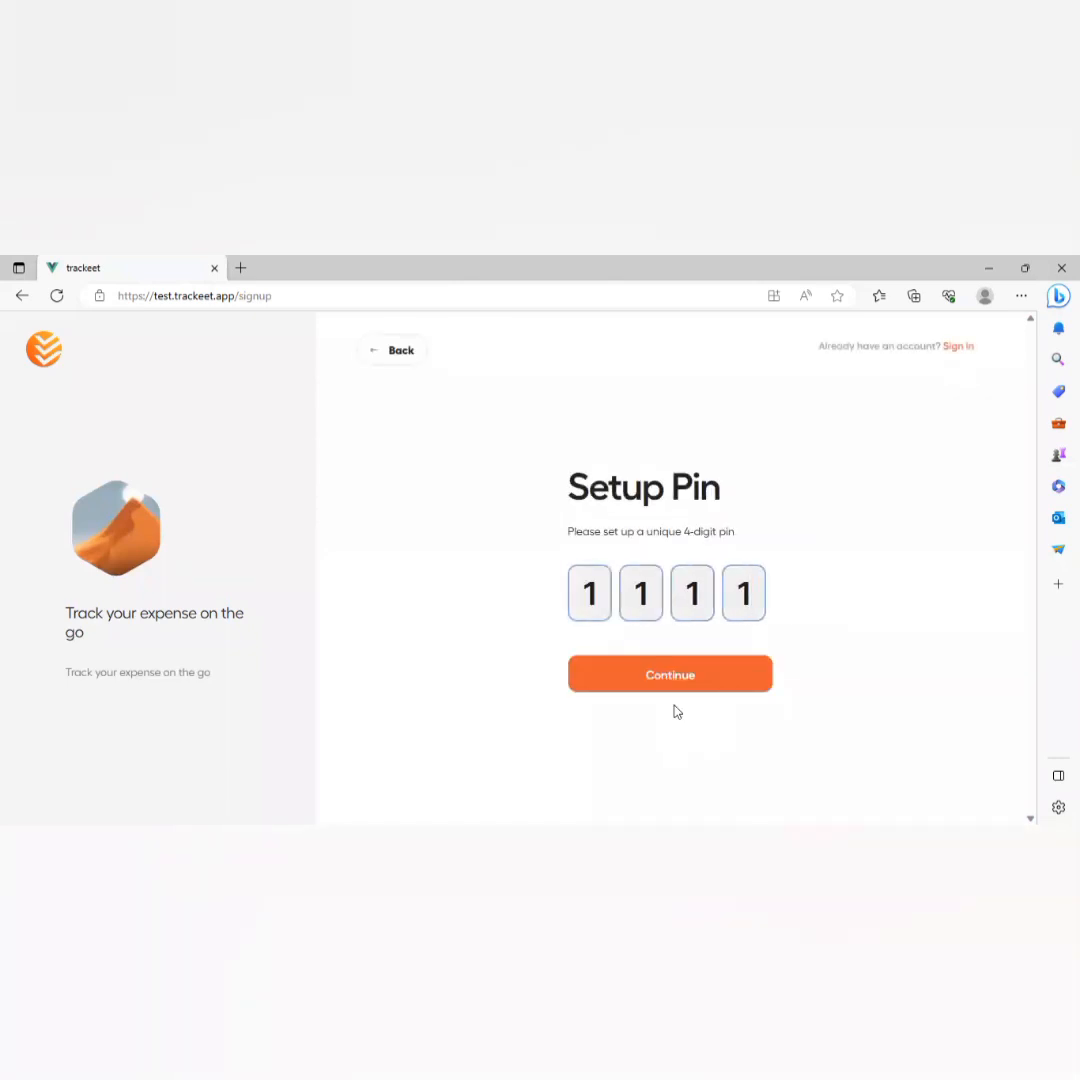
{"action": "left_click", "coordinate": [708, 676]}
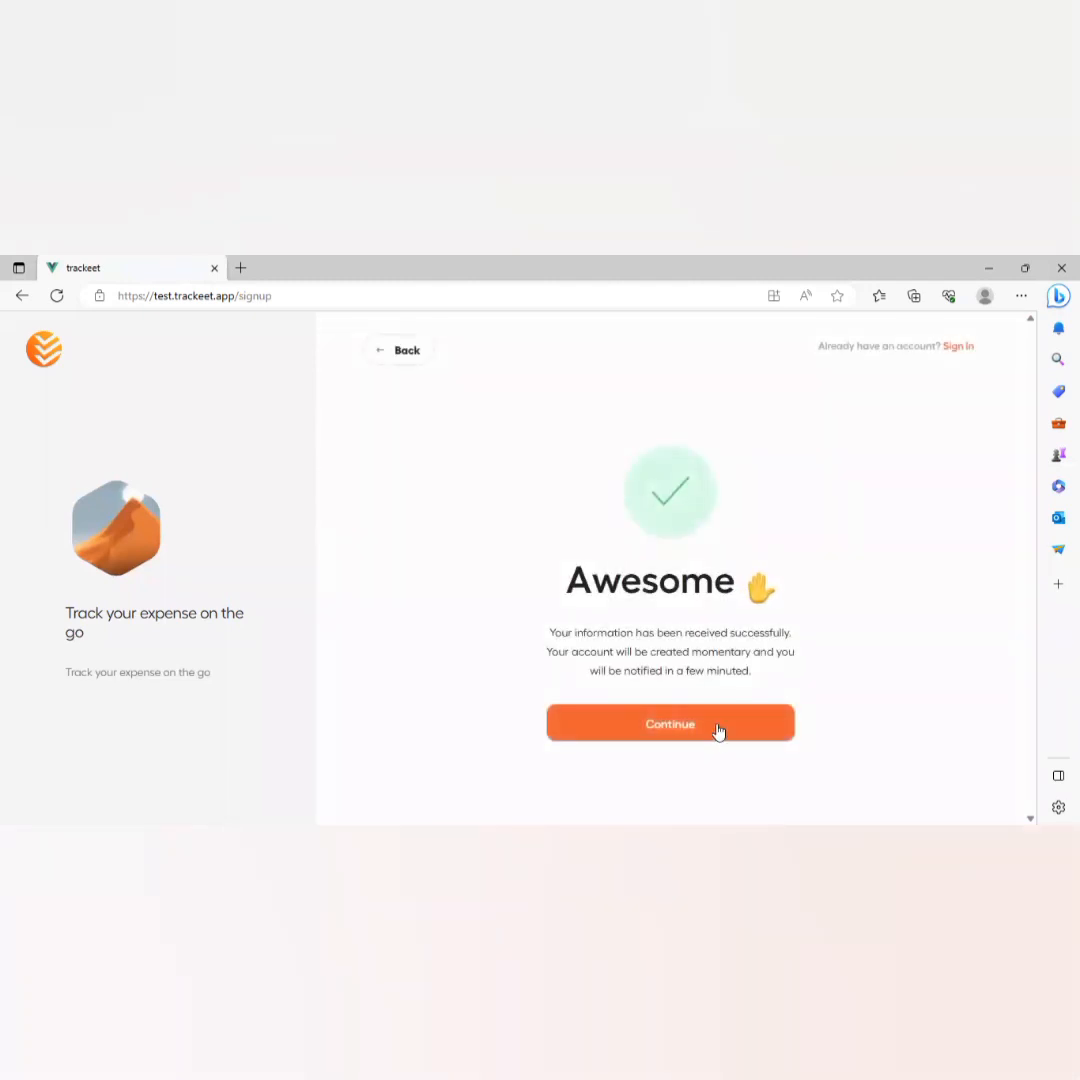
{"action": "left_click", "coordinate": [718, 731]}
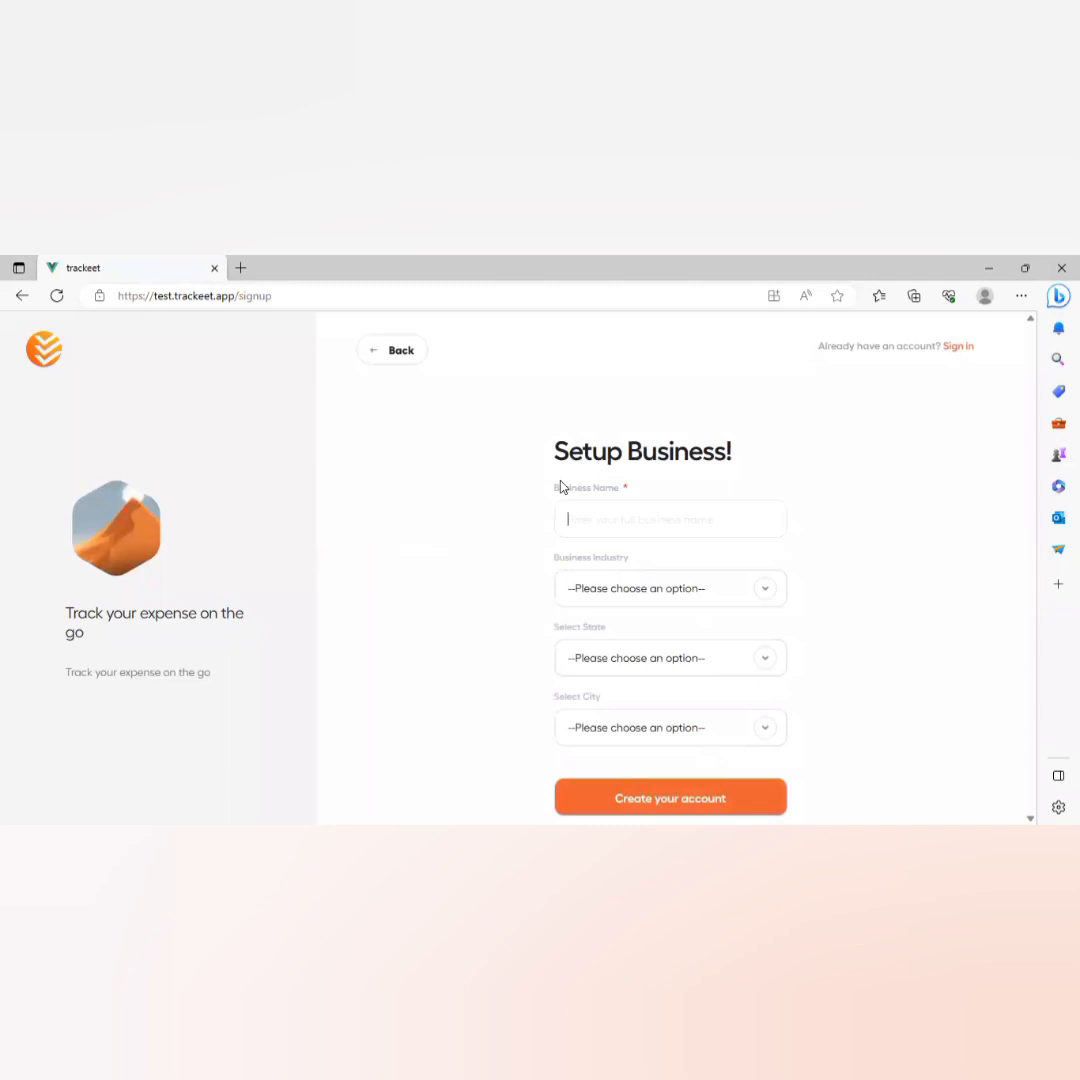
Create the business Toopgrocery in Food and Beverage, located in Maitama, FCT.
{"action": "type", "text": "Toopgrocery"}
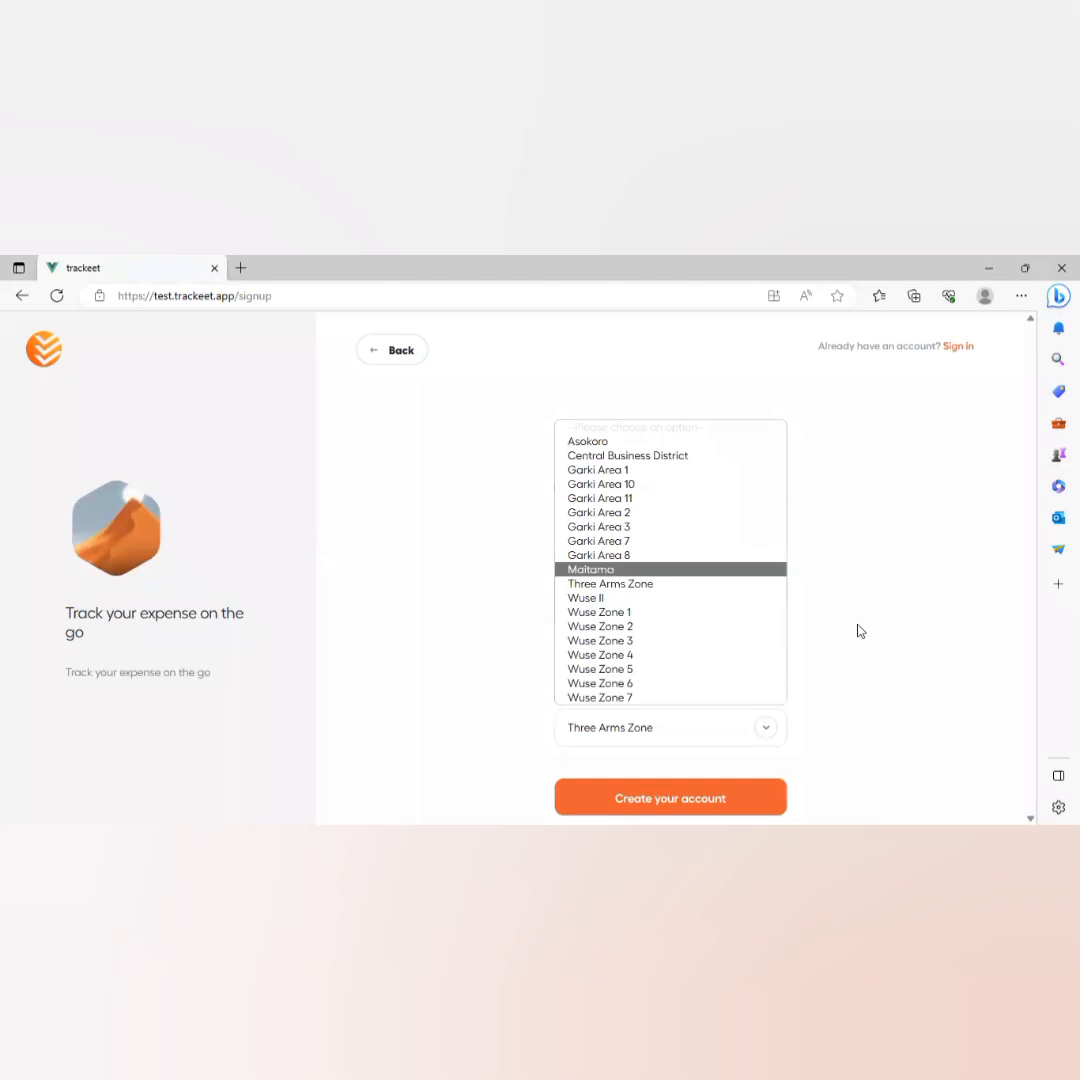
{"action": "key", "text": "Return"}
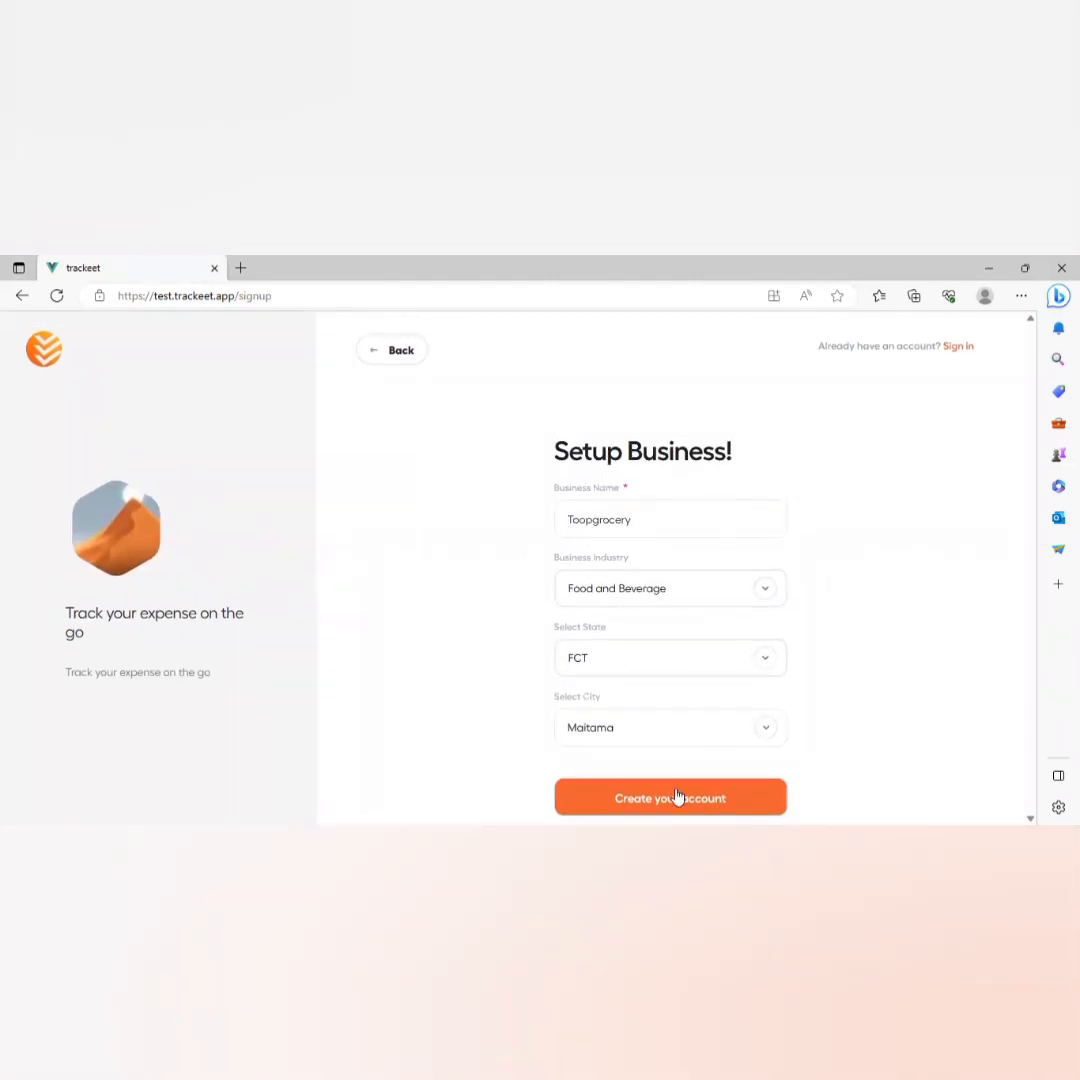
{"action": "left_click", "coordinate": [638, 794]}
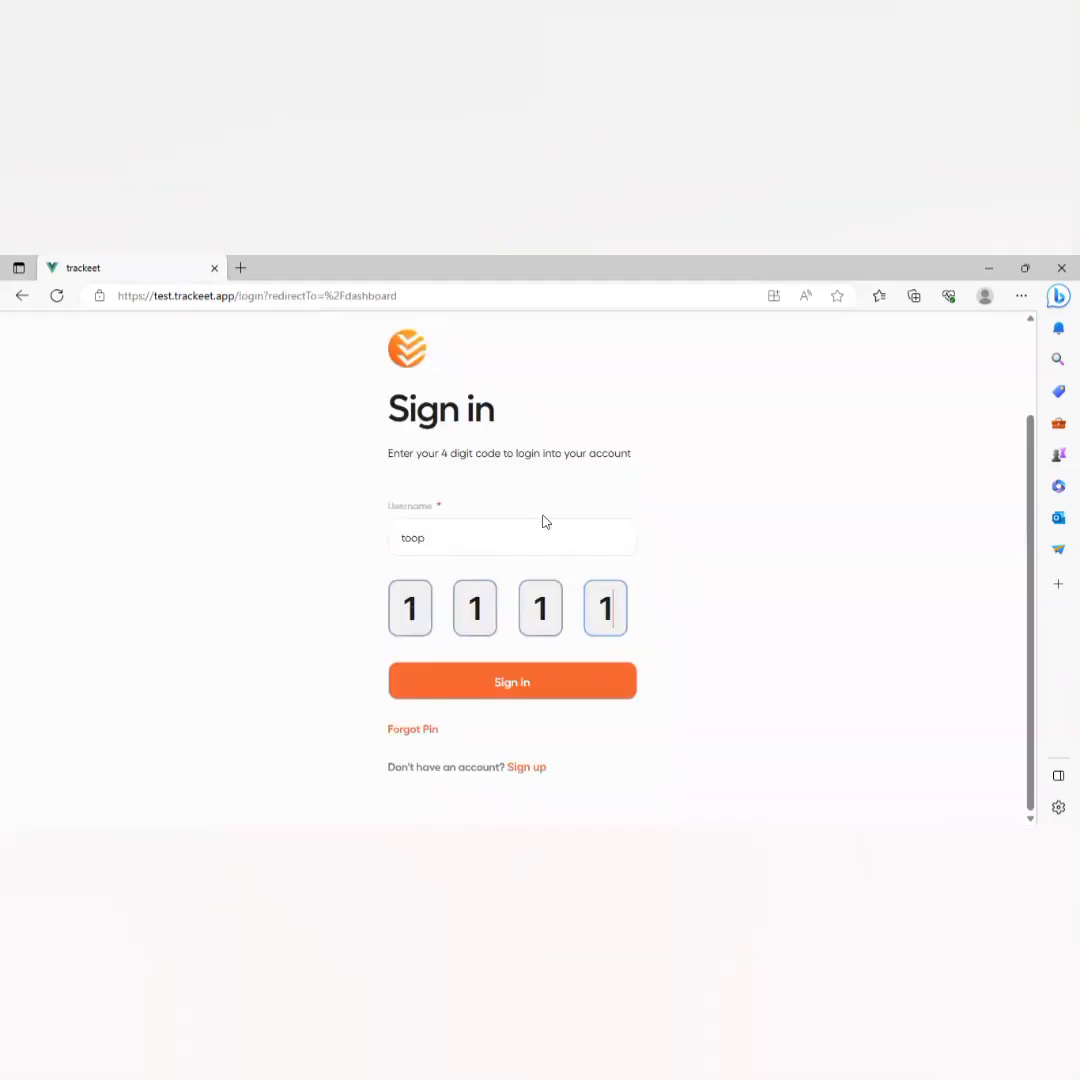
Sign in, look over the zero-balance dashboard, and go to Inventory Categories.
{"action": "left_click", "coordinate": [470, 683]}
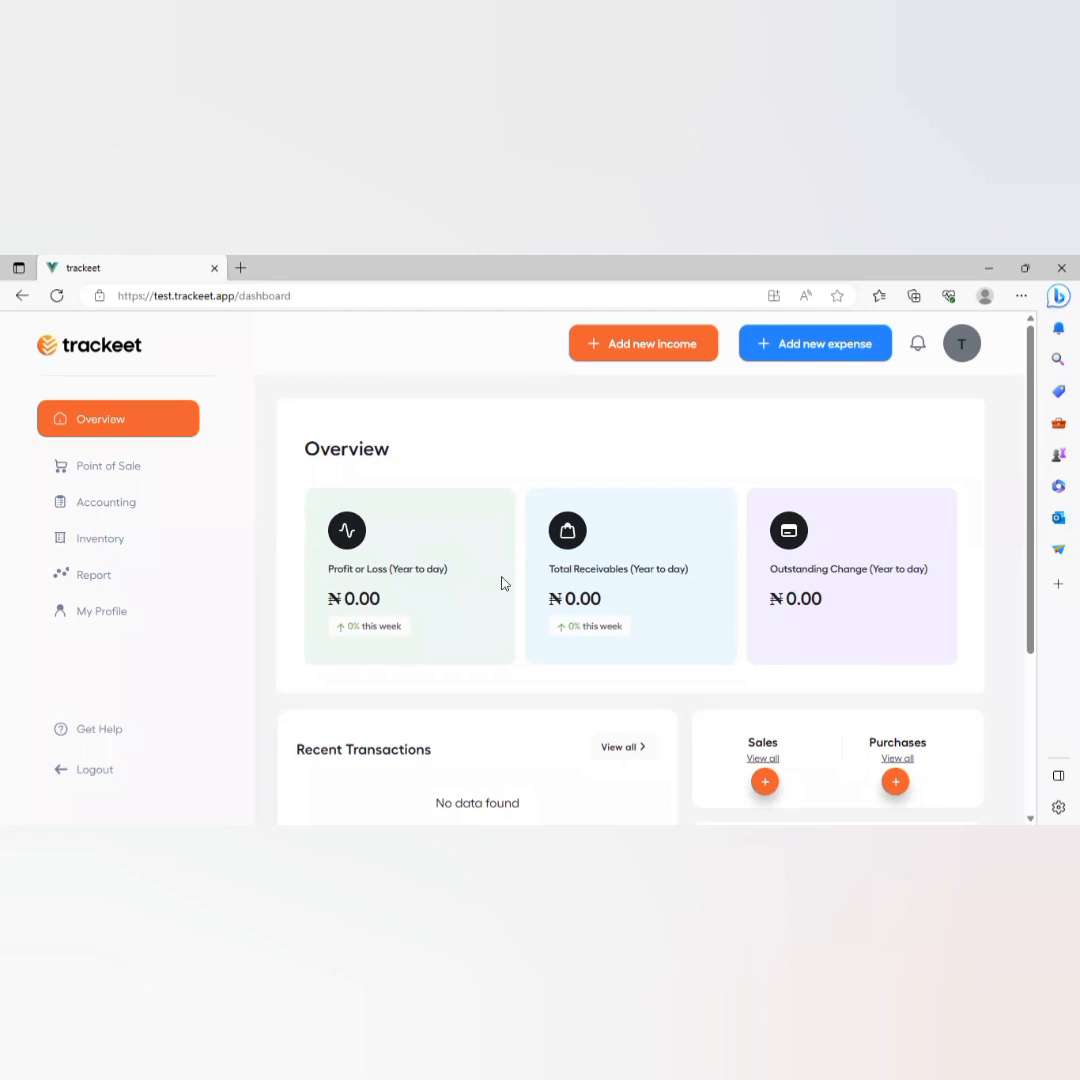
{"action": "scroll", "coordinate": [820, 643], "scroll_direction": "down", "scroll_amount": 1}
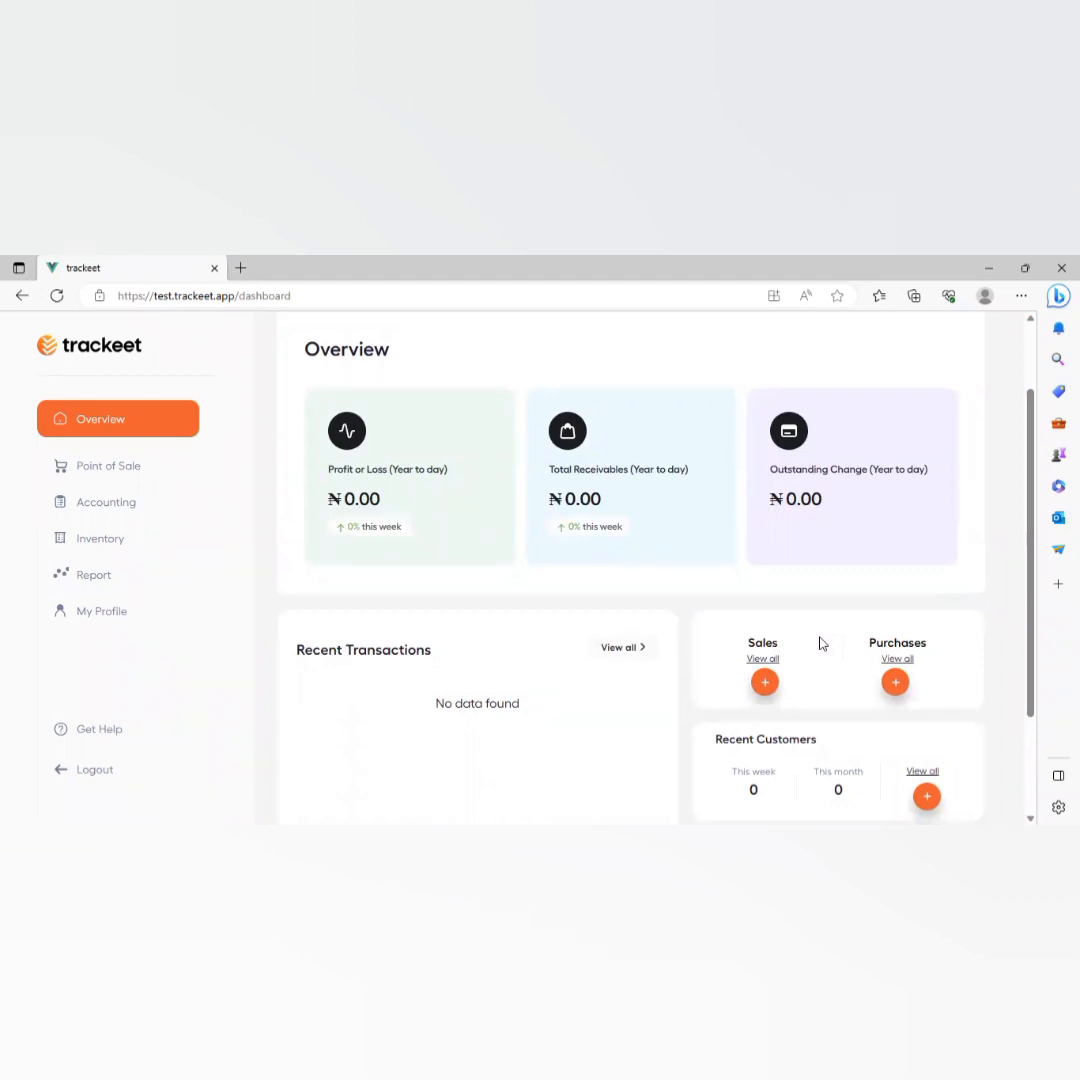
{"action": "left_click", "coordinate": [128, 540]}
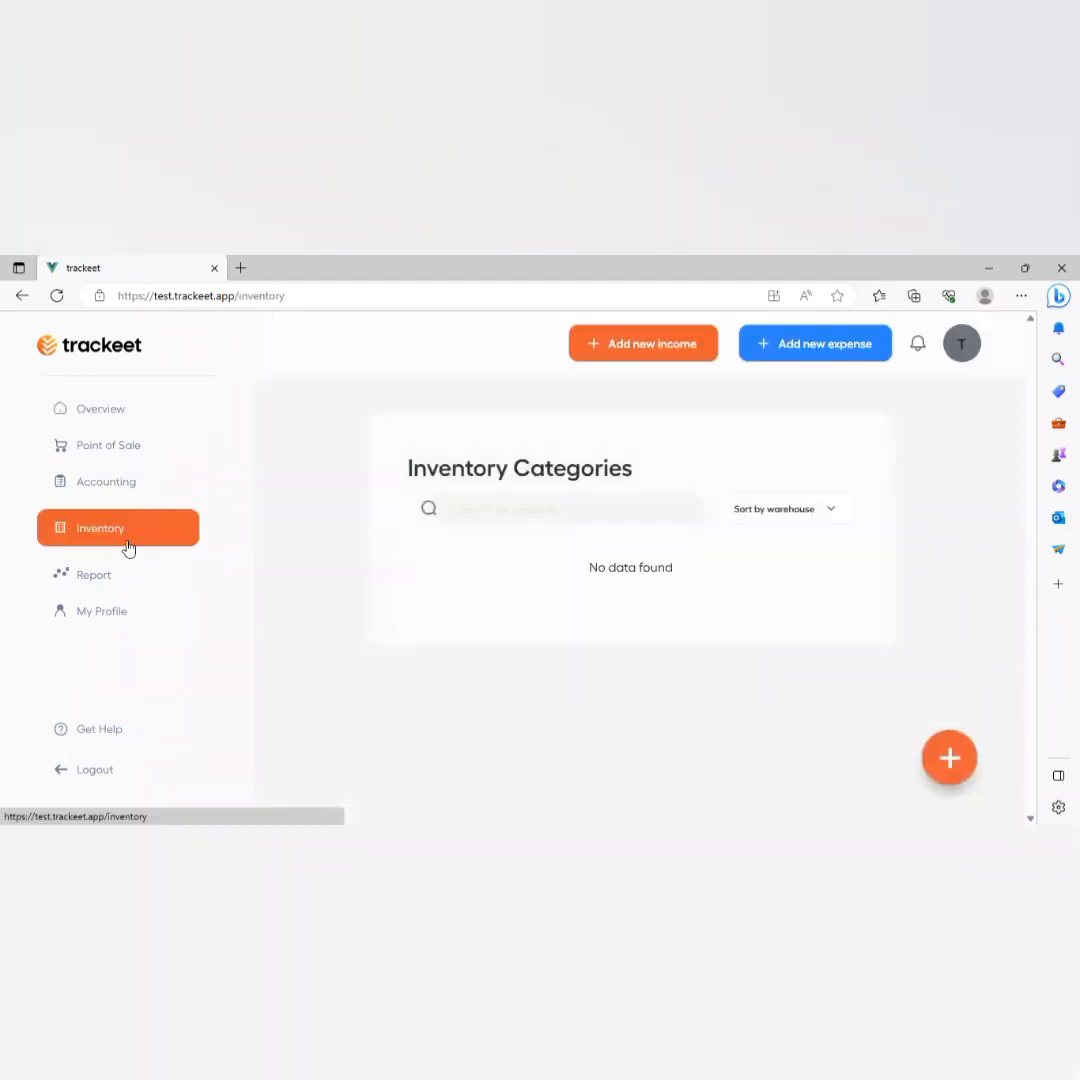
Add Liquid Milk to Beverages: price ₦4,000, cost ₦3,000 per litre, reorder quantity 2.
{"action": "left_click", "coordinate": [949, 760]}
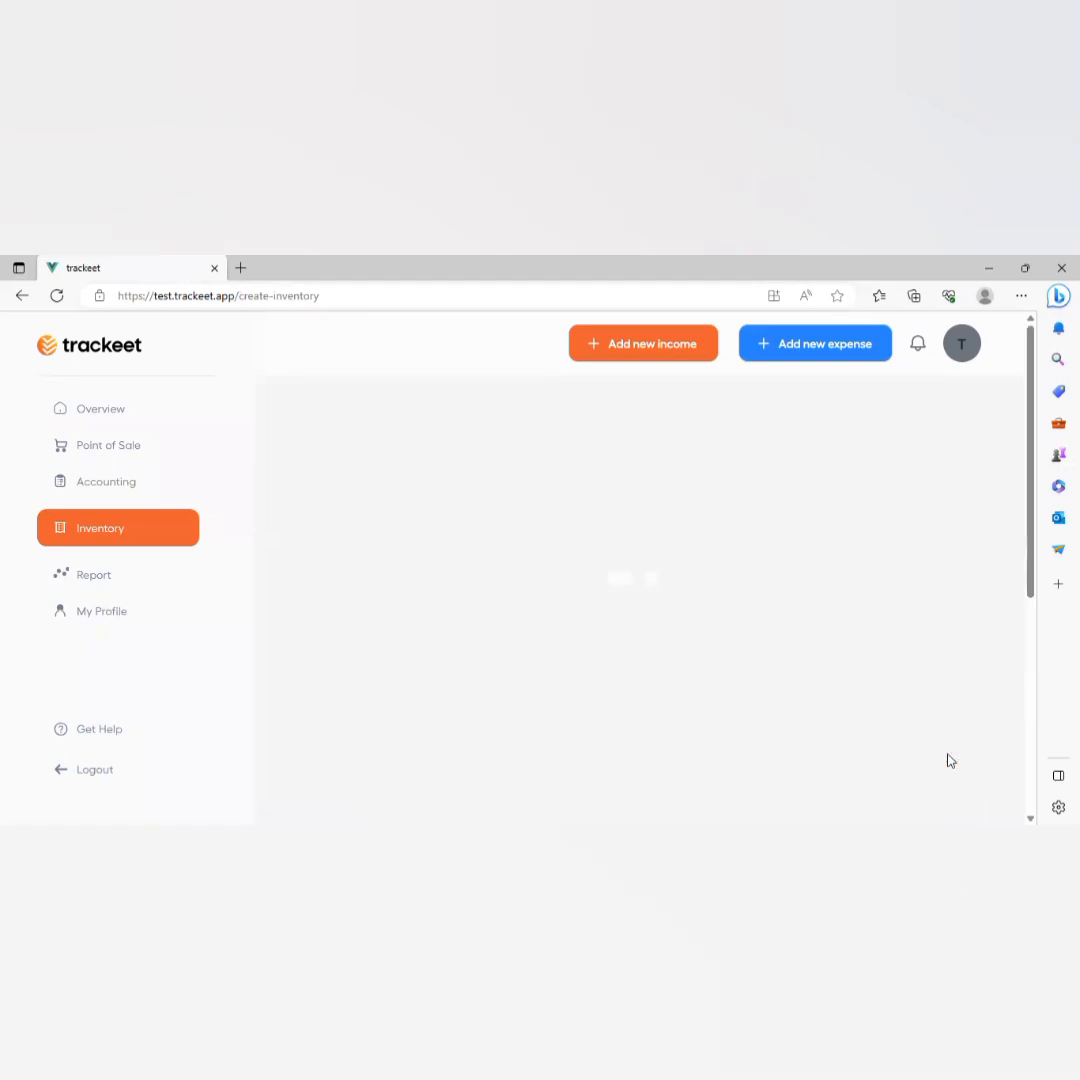
{"action": "scroll", "coordinate": [477, 555], "scroll_direction": "down", "scroll_amount": 1}
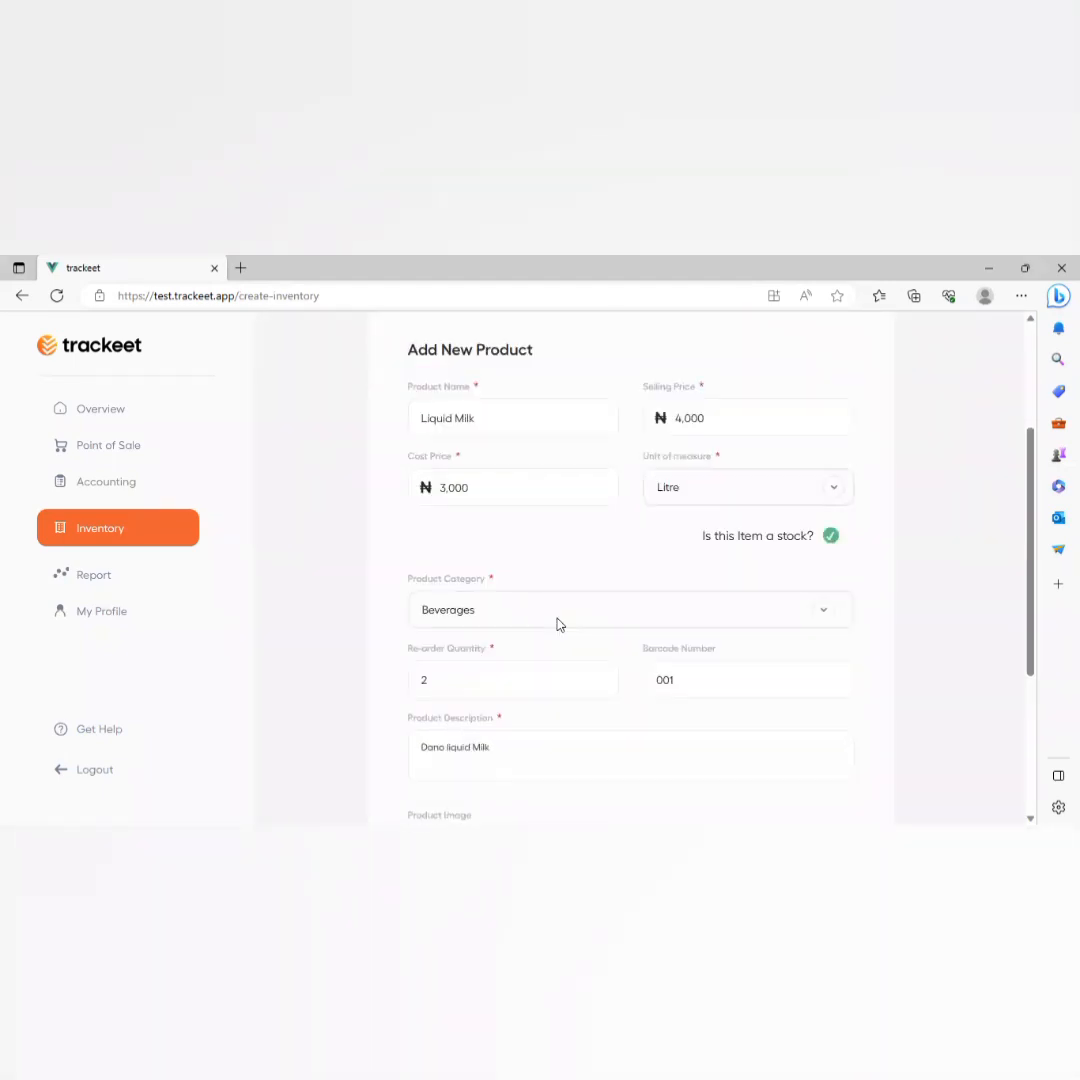
{"action": "scroll", "coordinate": [557, 622], "scroll_direction": "up", "scroll_amount": 1}
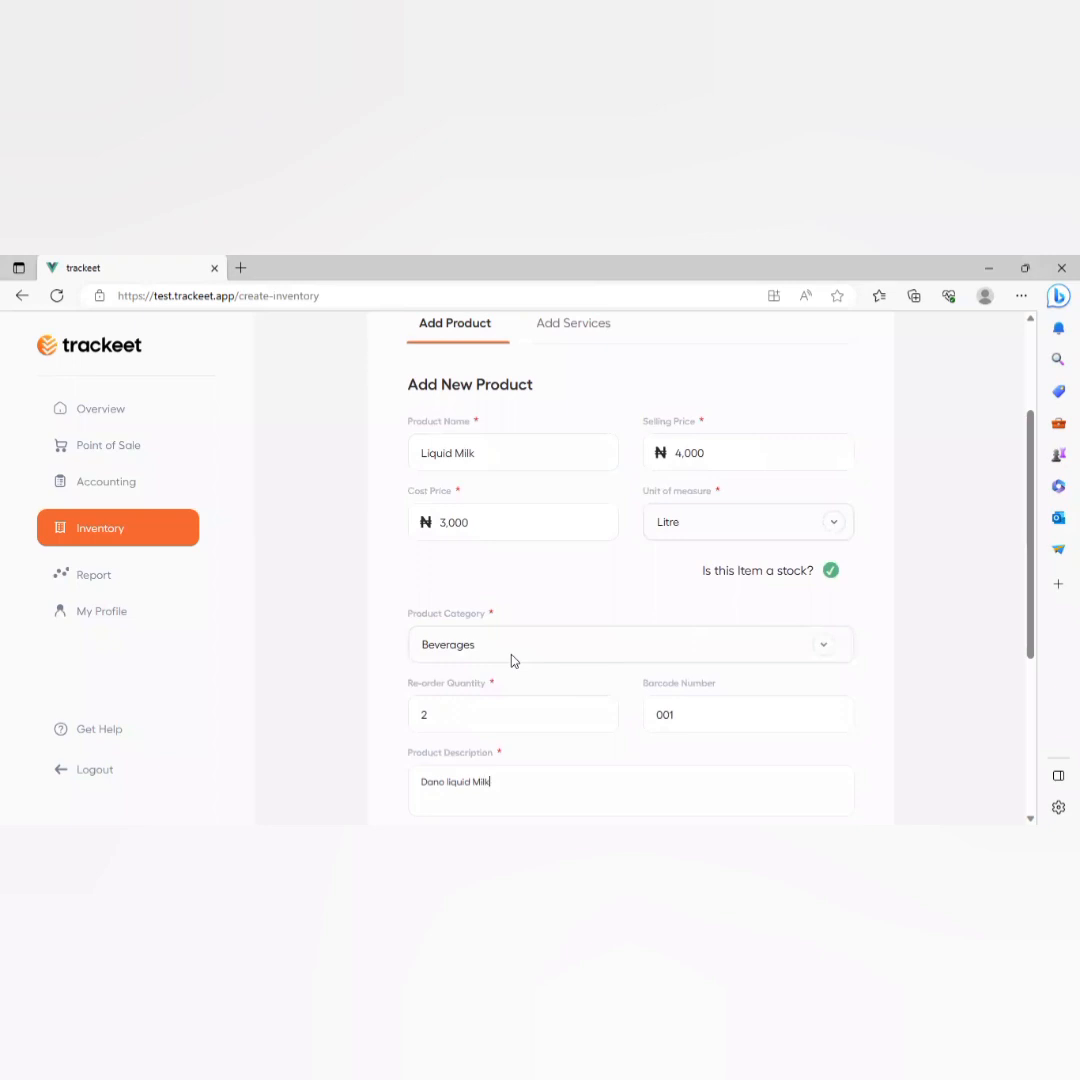
{"action": "scroll", "coordinate": [512, 660], "scroll_direction": "down", "scroll_amount": 2}
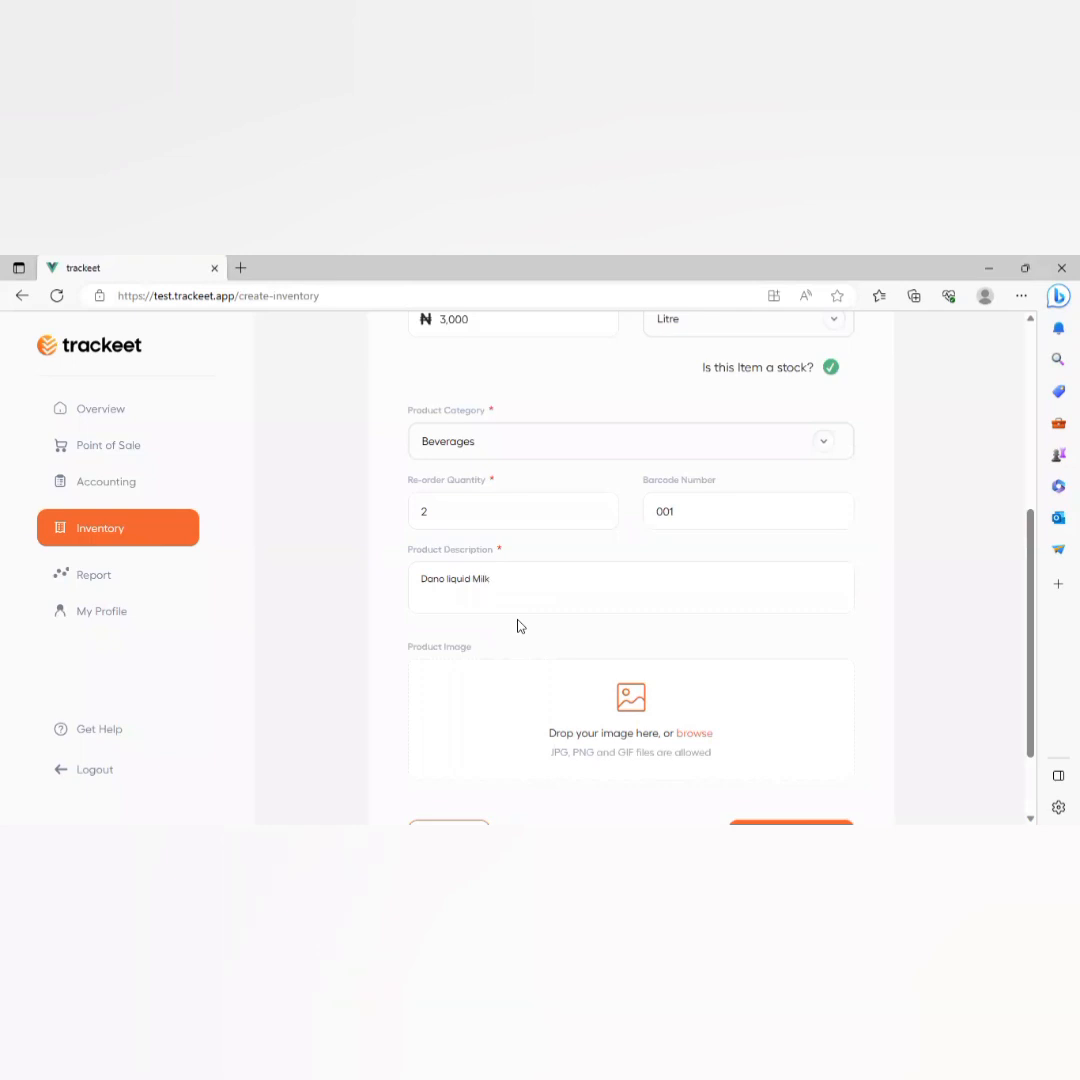
{"action": "scroll", "coordinate": [517, 625], "scroll_direction": "down", "scroll_amount": 1}
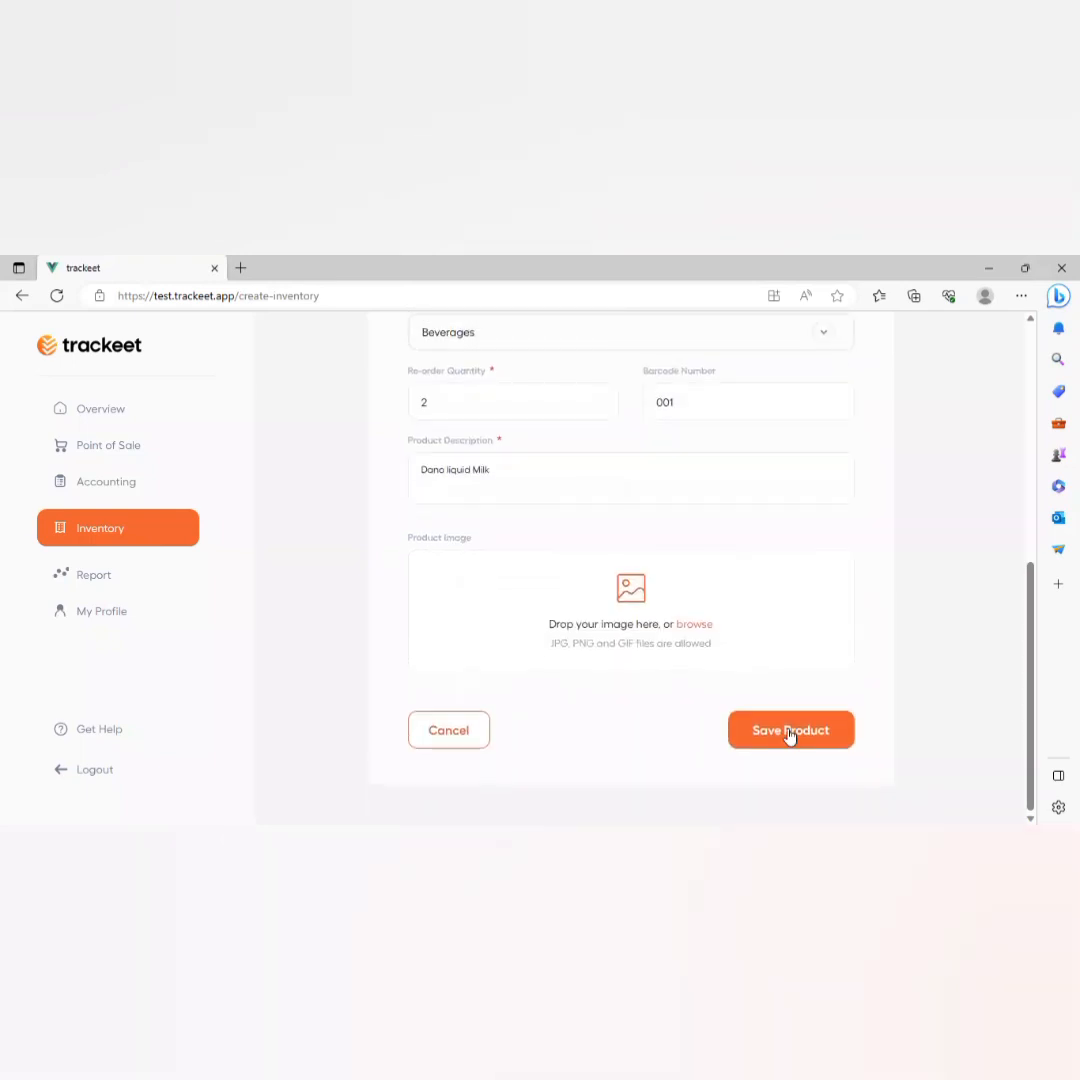
{"action": "left_click", "coordinate": [790, 729]}
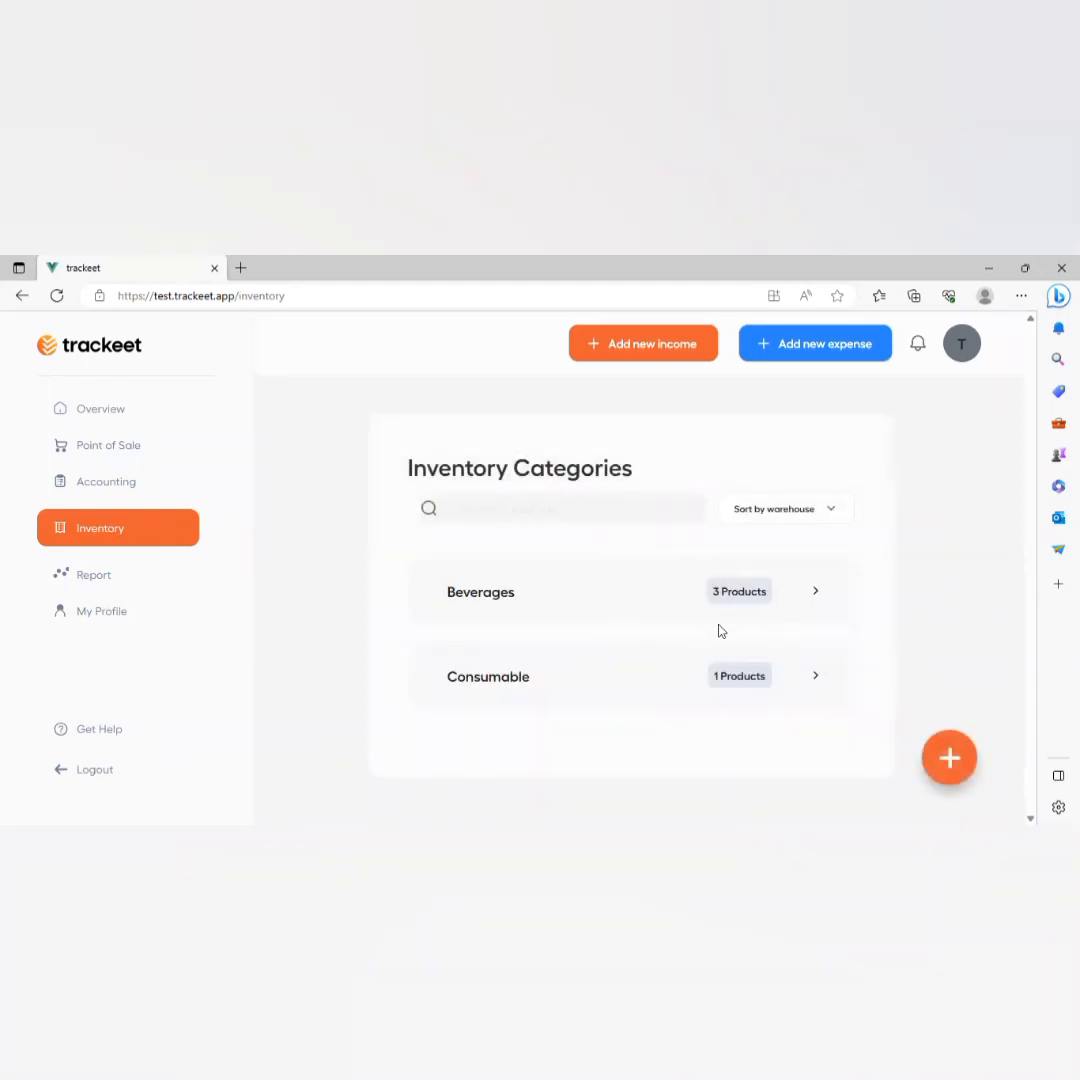
Check the Beverages and Consumable product lists, then return to the Overview dashboard.
{"action": "left_click", "coordinate": [620, 596]}
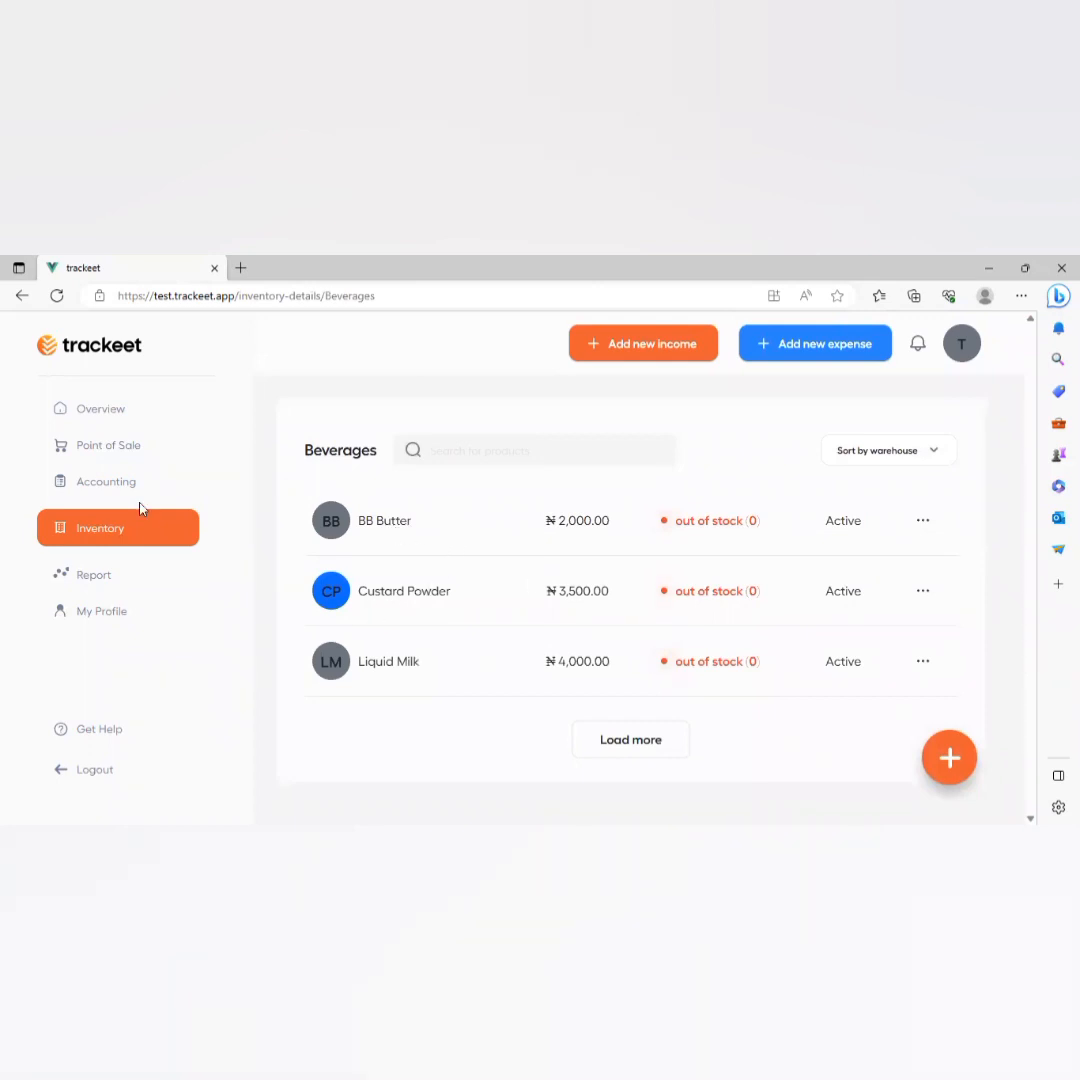
{"action": "left_click", "coordinate": [22, 297]}
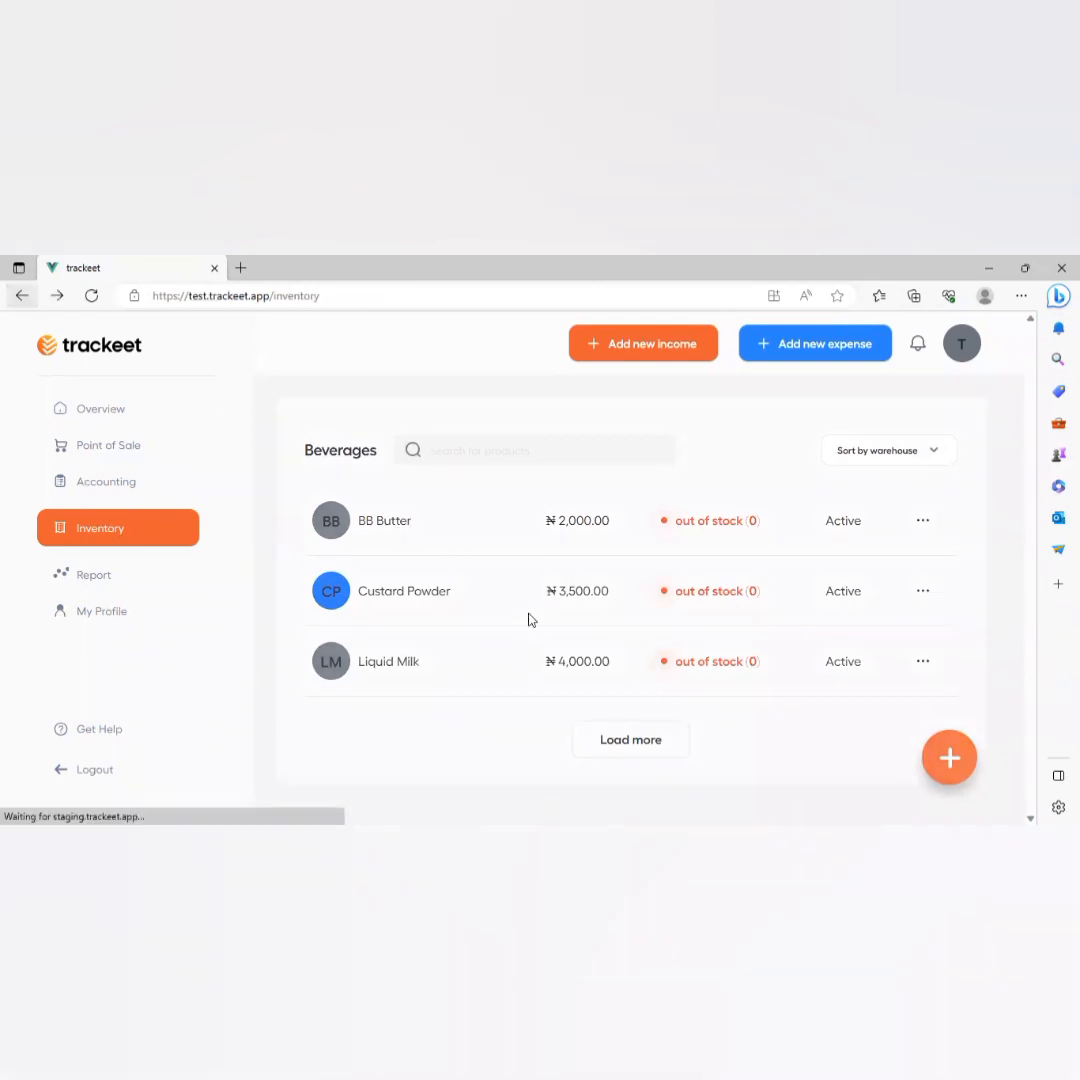
{"action": "left_click", "coordinate": [629, 661]}
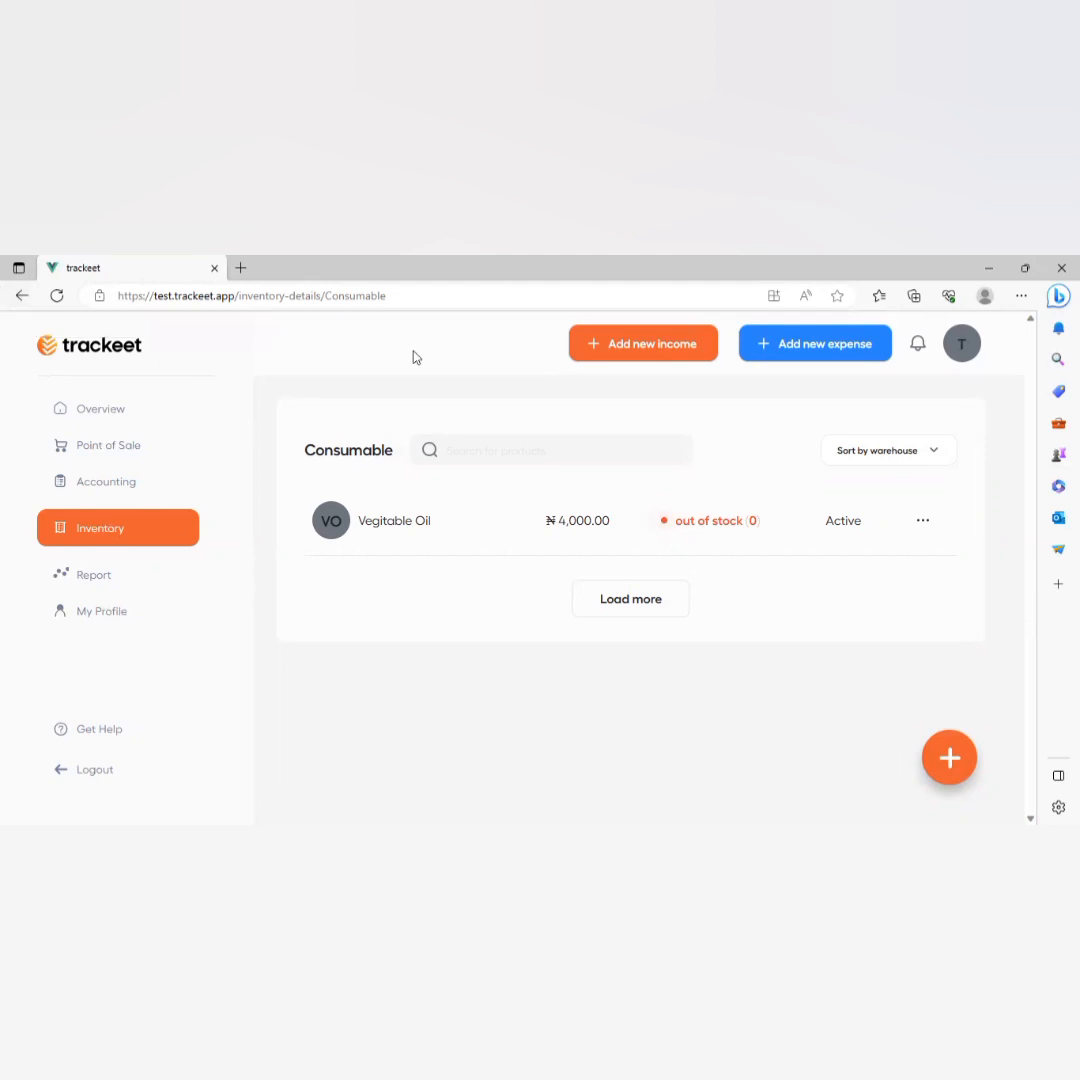
{"action": "left_click", "coordinate": [106, 409]}
{"action": "scroll", "coordinate": [801, 552], "scroll_direction": "down", "scroll_amount": 1}
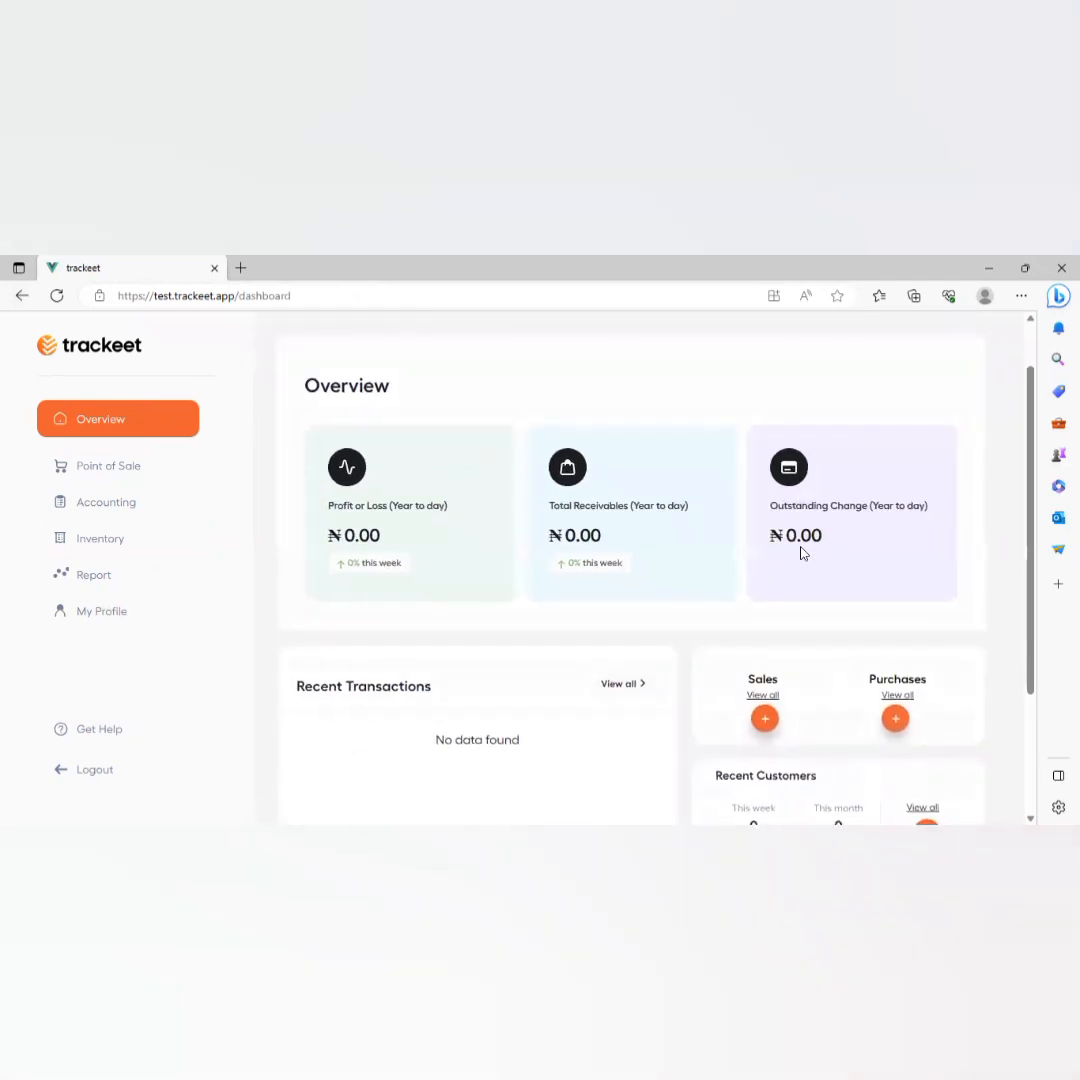
Begin a new purchase invoice and add vendor Jago Truck with its contact details and address.
{"action": "left_click", "coordinate": [897, 696]}
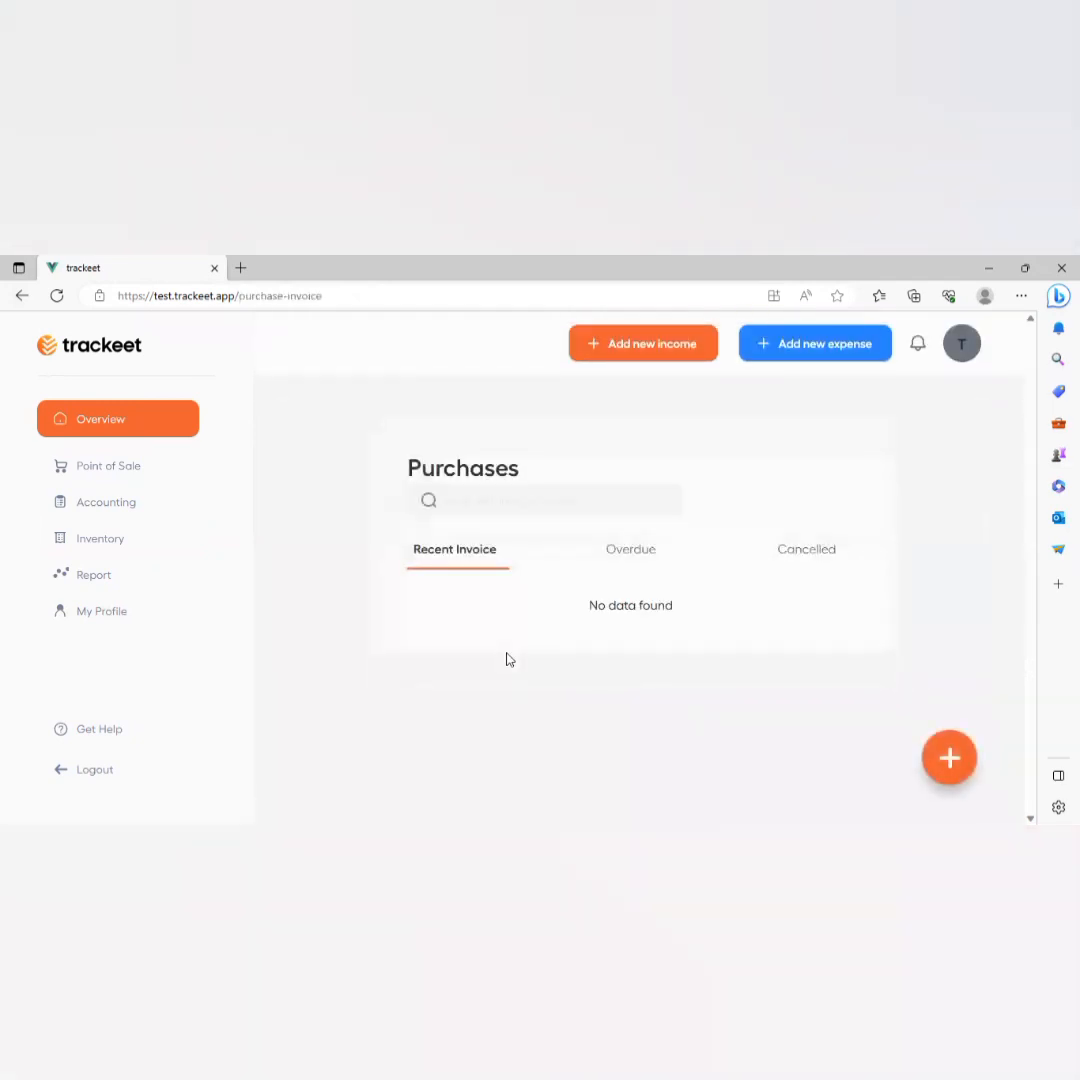
{"action": "left_click", "coordinate": [949, 756]}
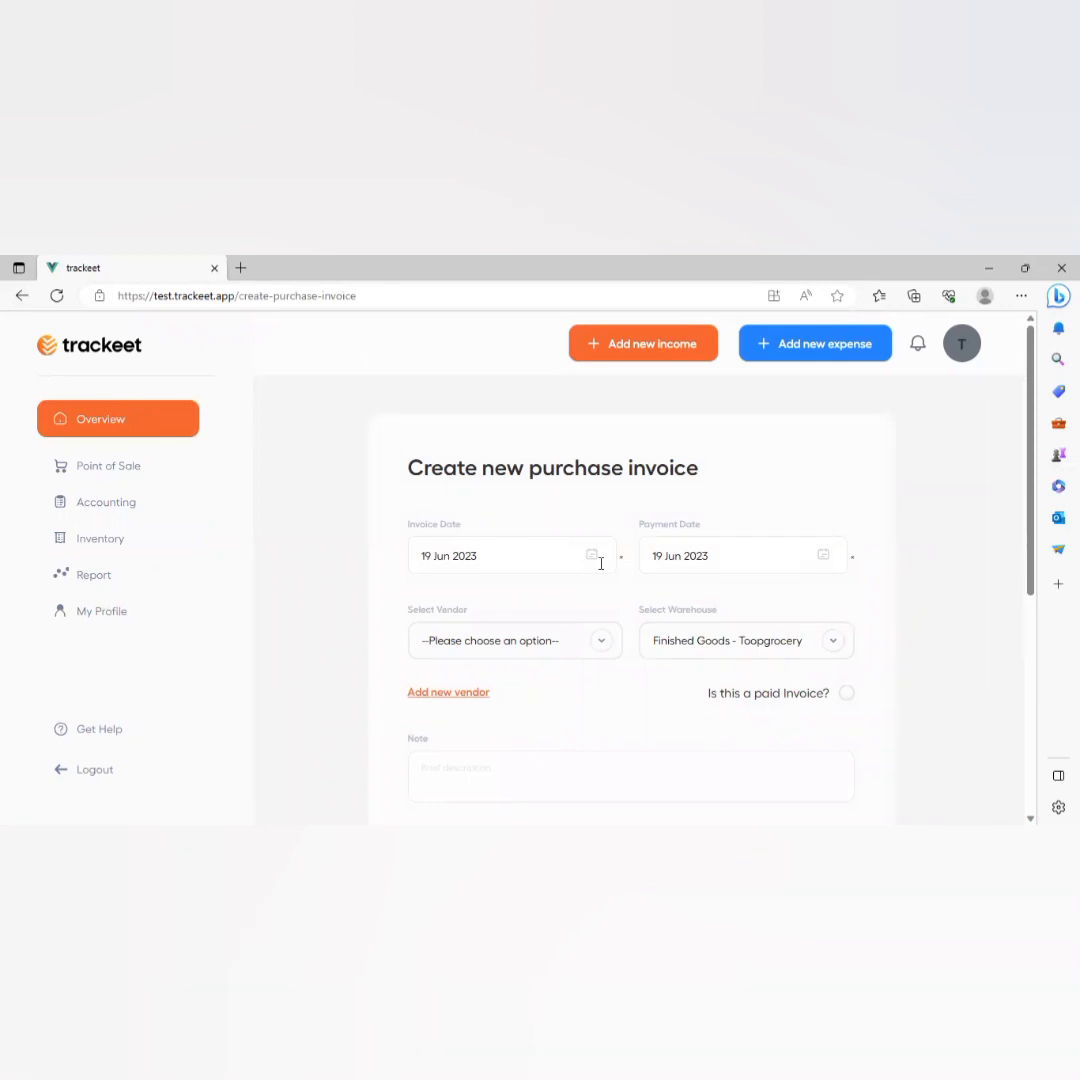
{"action": "left_click", "coordinate": [458, 700]}
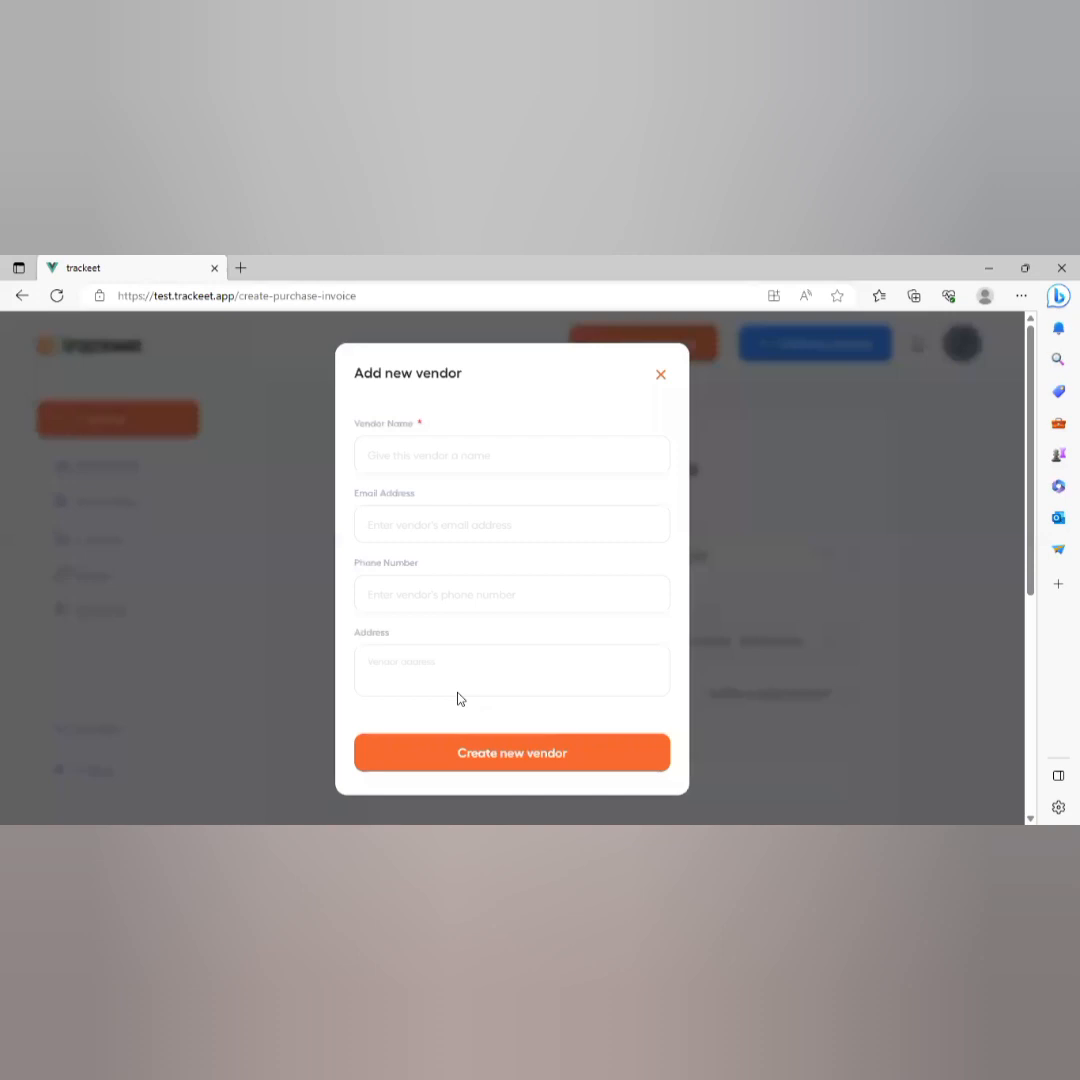
{"action": "left_click", "coordinate": [428, 458]}
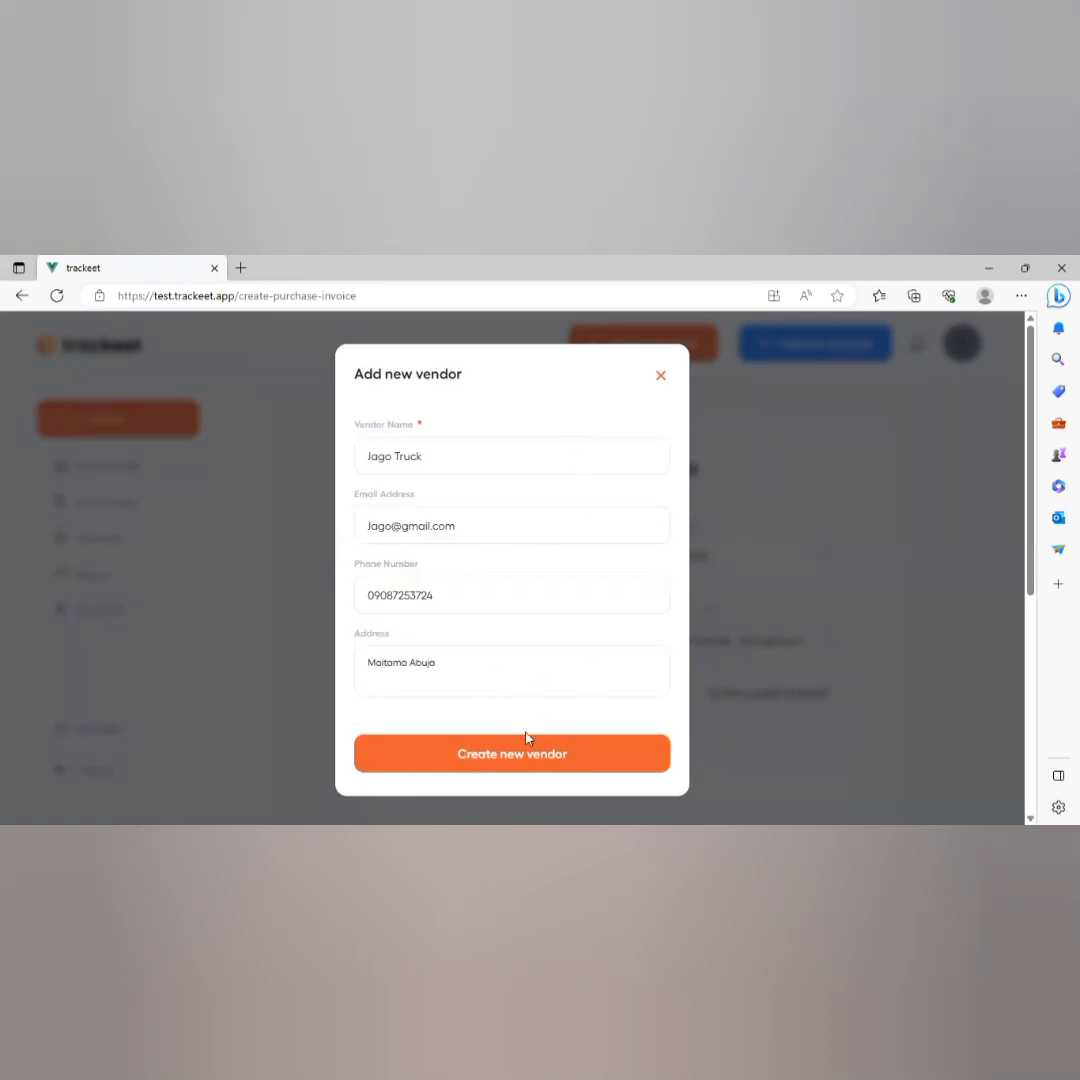
{"action": "left_click", "coordinate": [548, 765]}
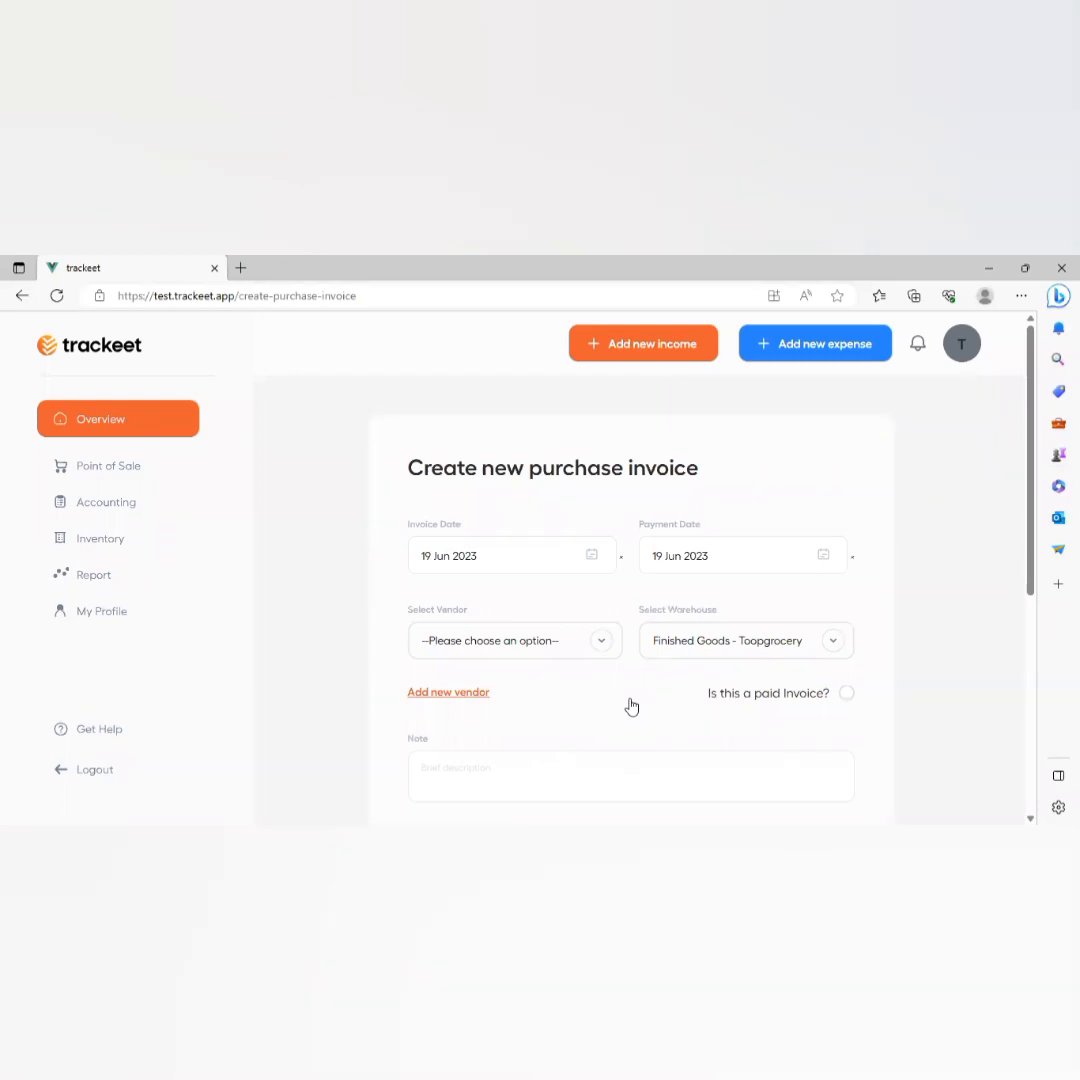
Choose vendor Jago Truck and warehouse Stores - Toopgrocery, mark the invoice paid, and add a note.
{"action": "left_click", "coordinate": [487, 638]}
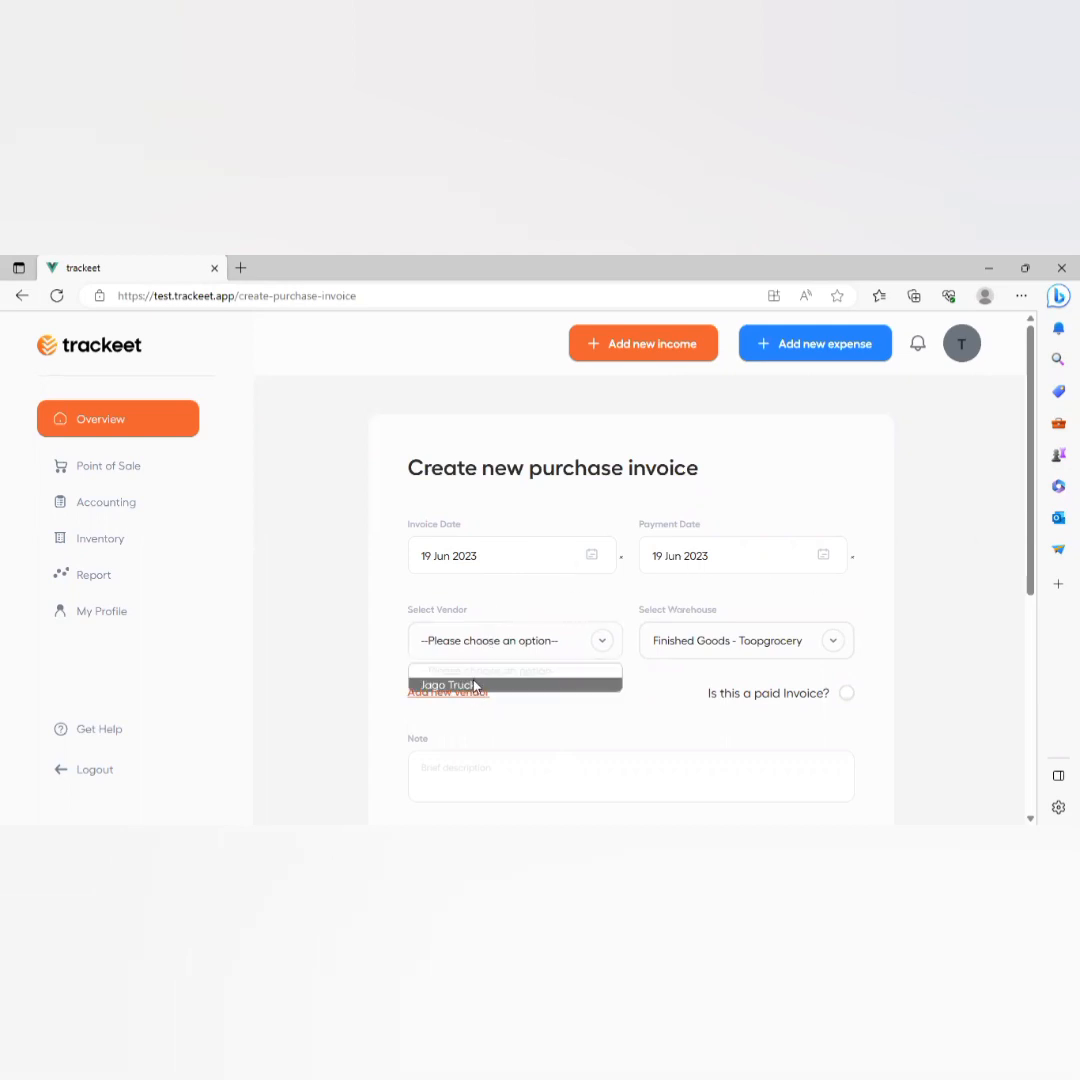
{"action": "left_click", "coordinate": [475, 685]}
{"action": "left_click", "coordinate": [740, 644]}
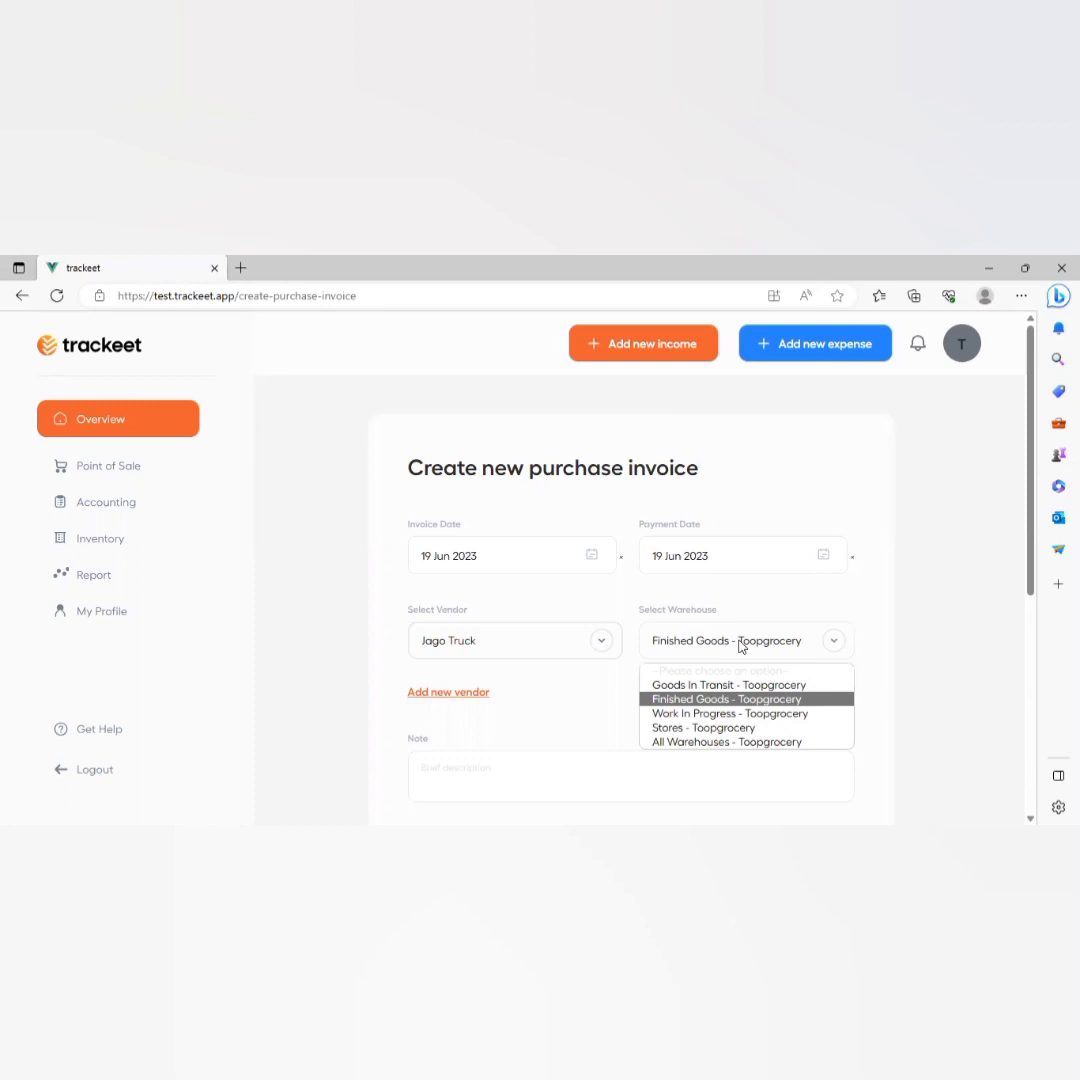
{"action": "left_click", "coordinate": [704, 728]}
{"action": "scroll", "coordinate": [704, 735], "scroll_direction": "down", "scroll_amount": 3}
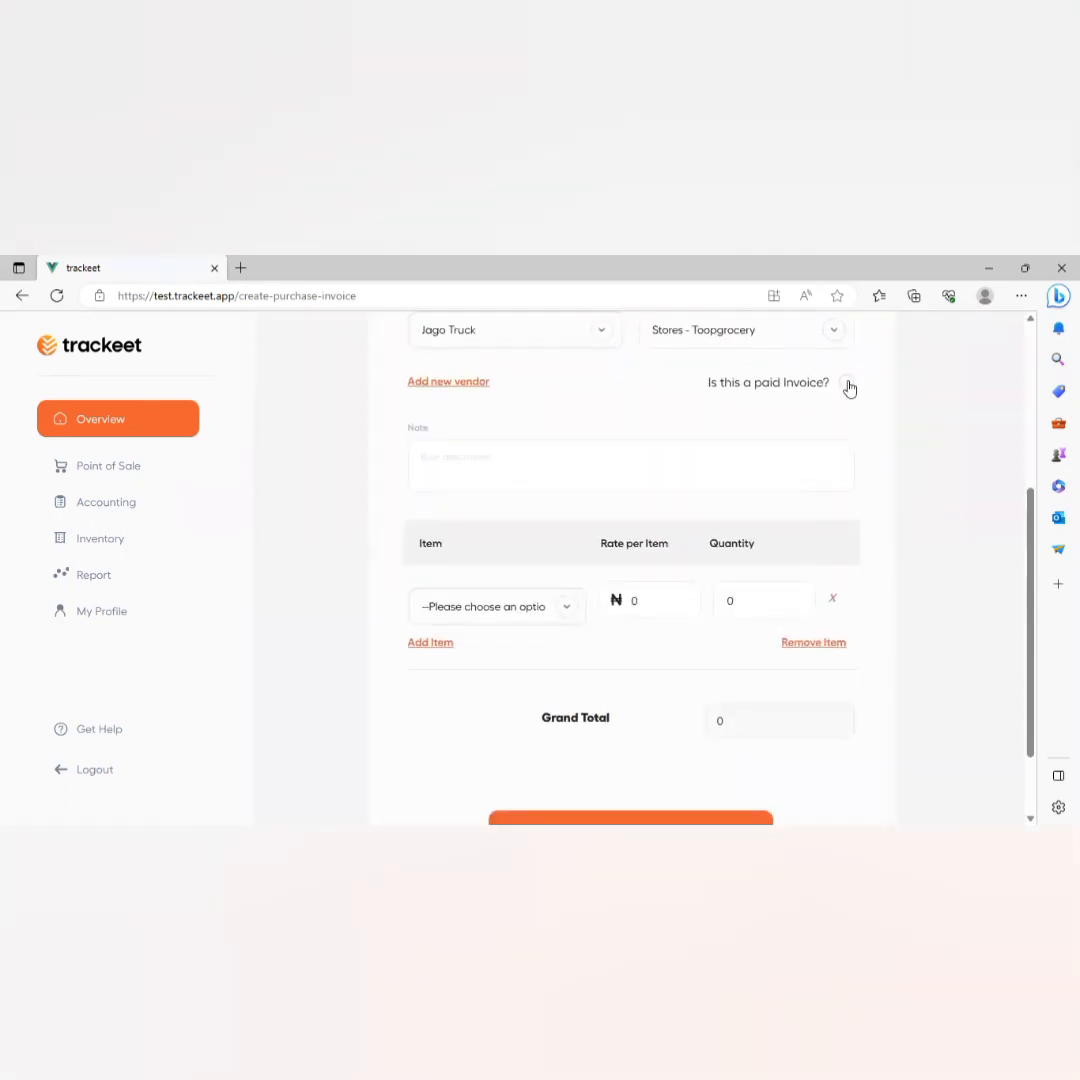
{"action": "left_click", "coordinate": [847, 384]}
{"action": "left_click", "coordinate": [493, 472]}
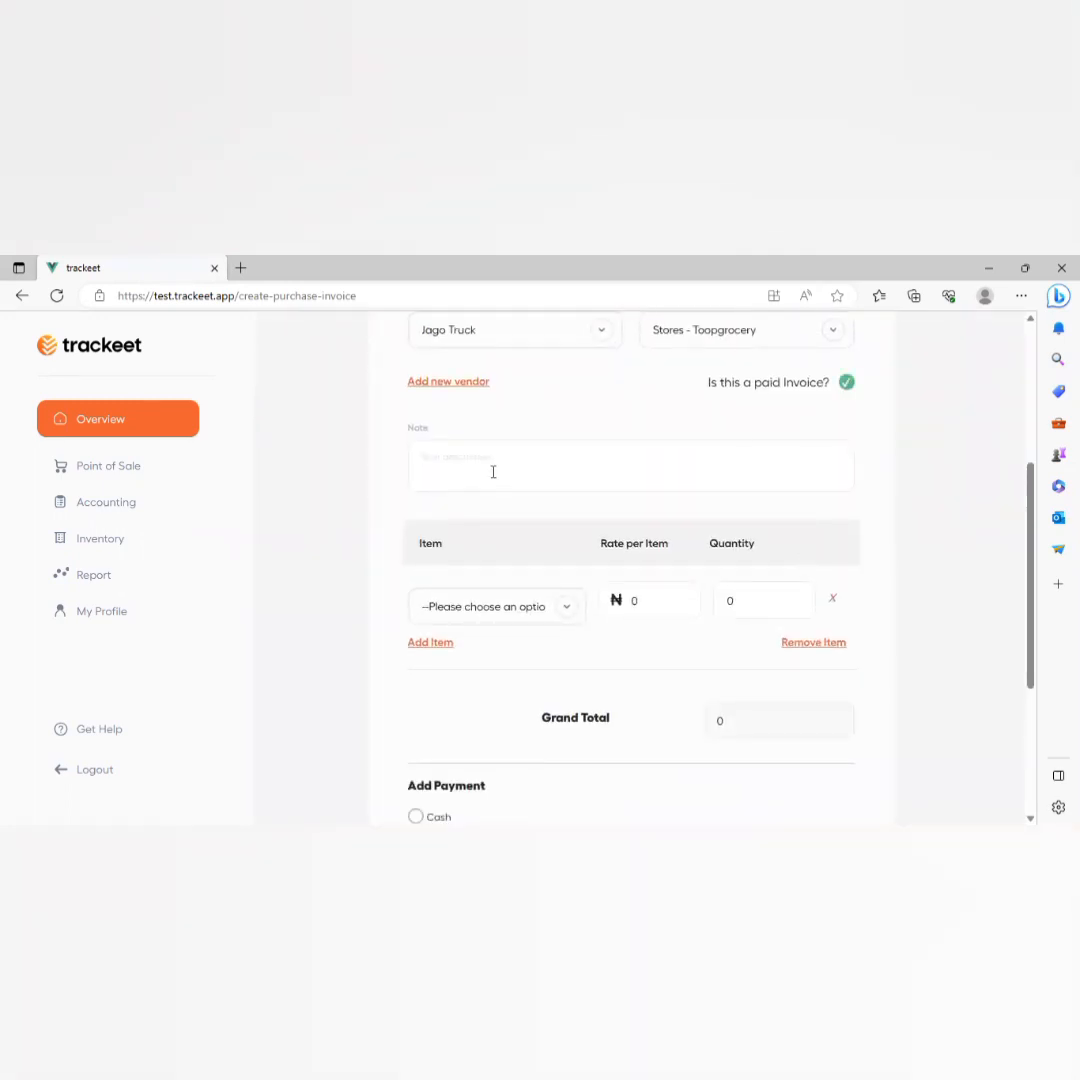
Set each item's quantity to 5 and enter a 46,500 cash payment.
{"action": "scroll", "coordinate": [493, 472], "scroll_direction": "up", "scroll_amount": 5}
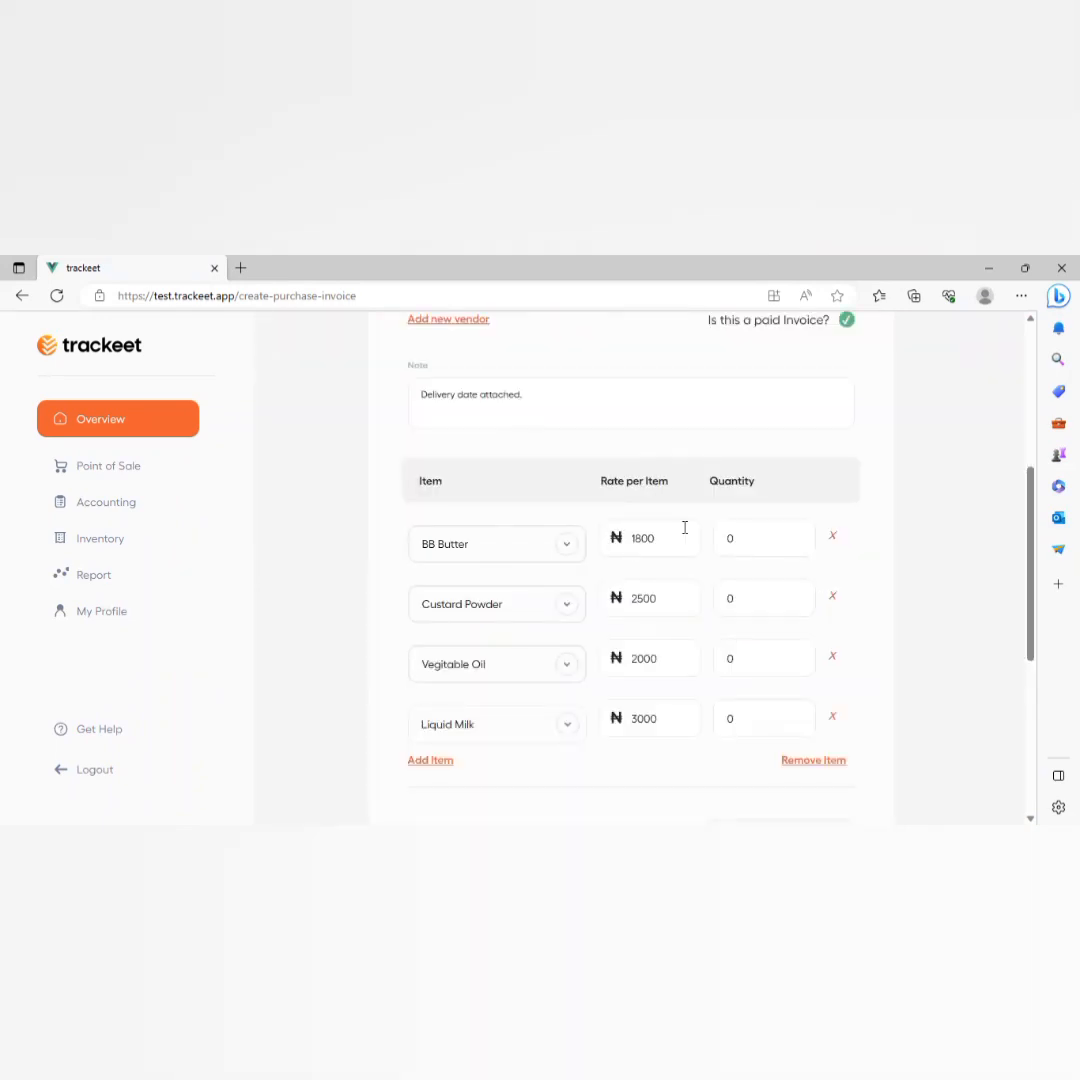
{"action": "double_click", "coordinate": [760, 541]}
{"action": "type", "text": "5"}
{"action": "left_click", "coordinate": [765, 607]}
{"action": "double_click", "coordinate": [765, 607]}
{"action": "type", "text": "5"}
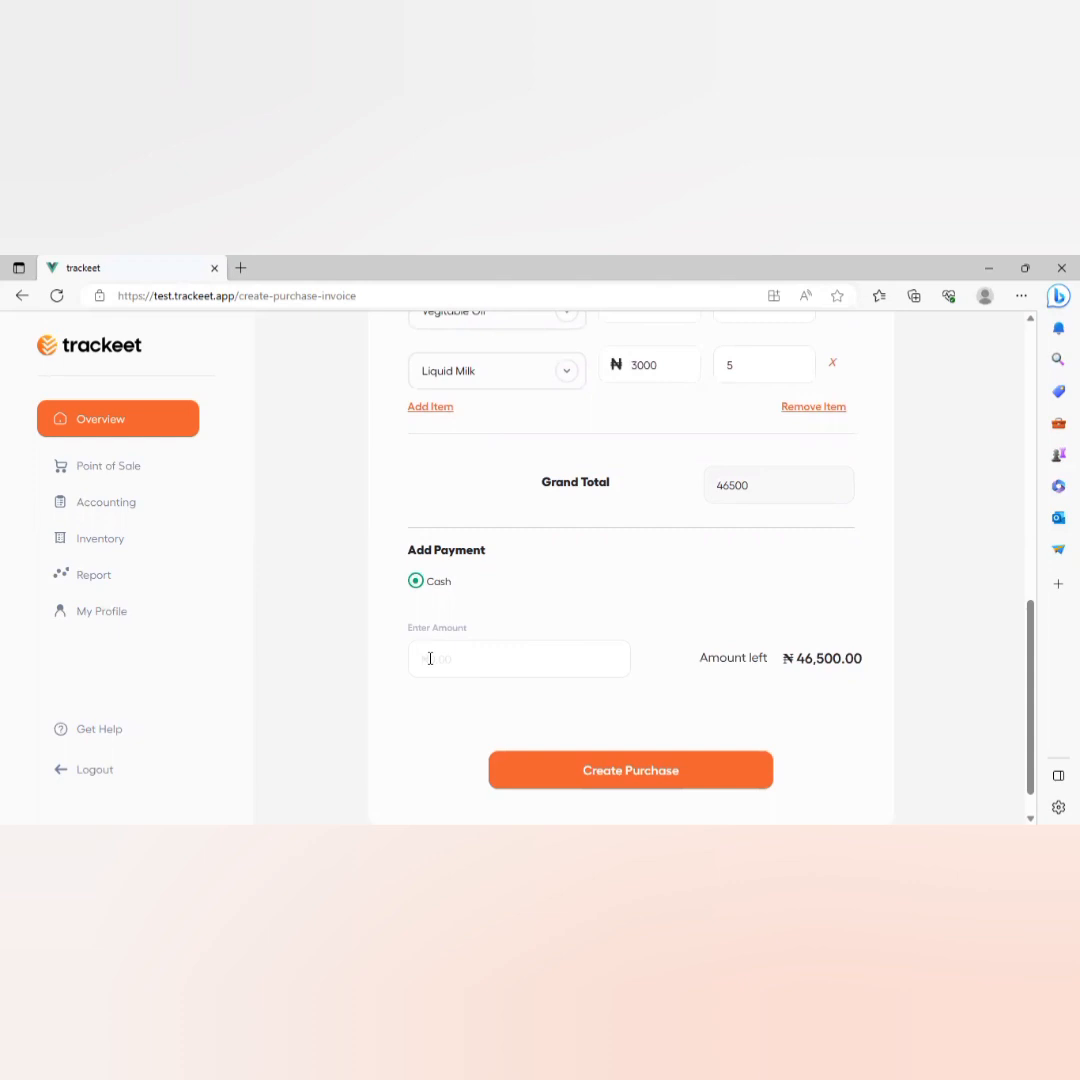
{"action": "type", "text": "46500"}
{"action": "scroll", "coordinate": [431, 663], "scroll_direction": "down", "scroll_amount": 1}
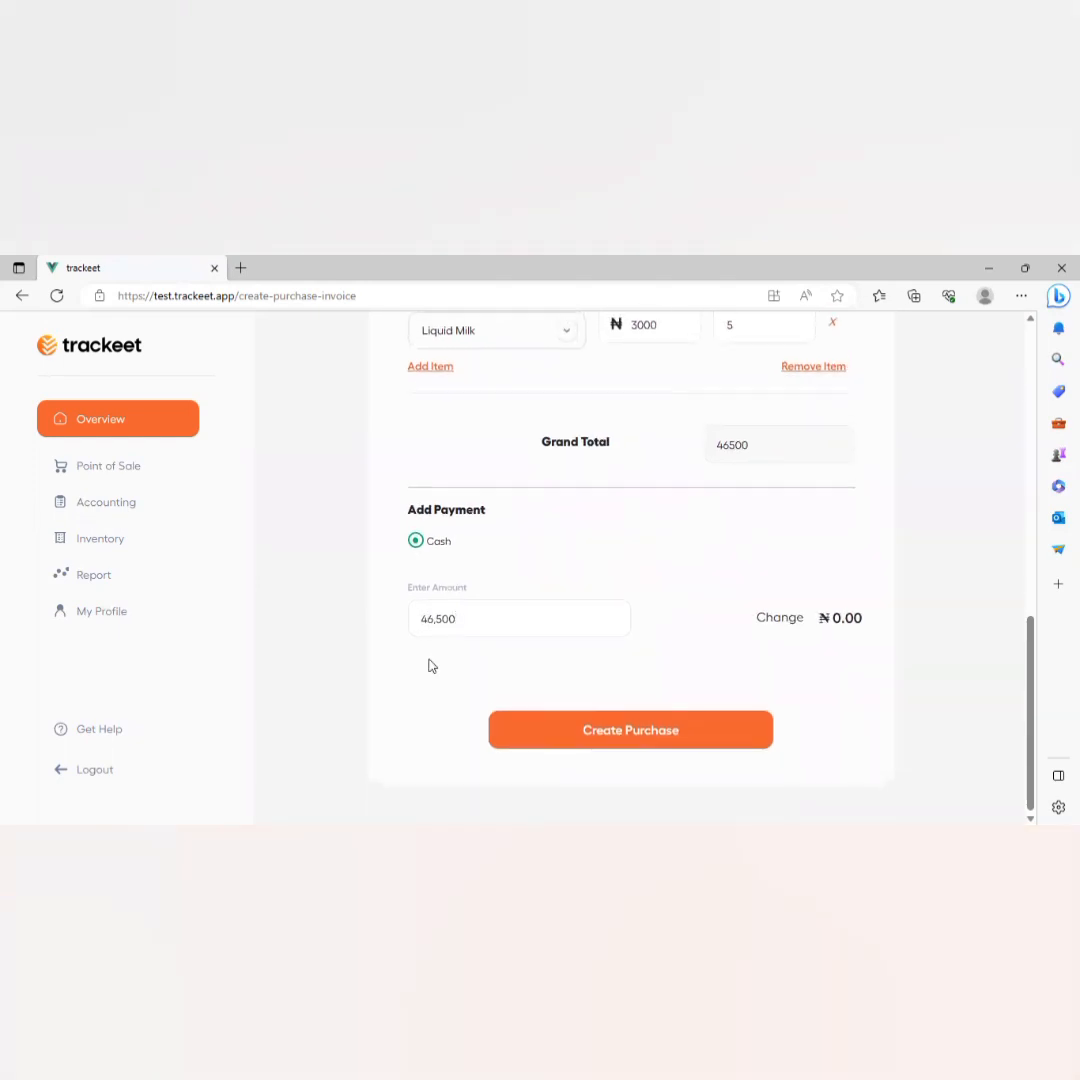
Create the Jago Truck purchase, review its ₦46,500.00 invoice, and close it.
{"action": "left_click", "coordinate": [641, 735]}
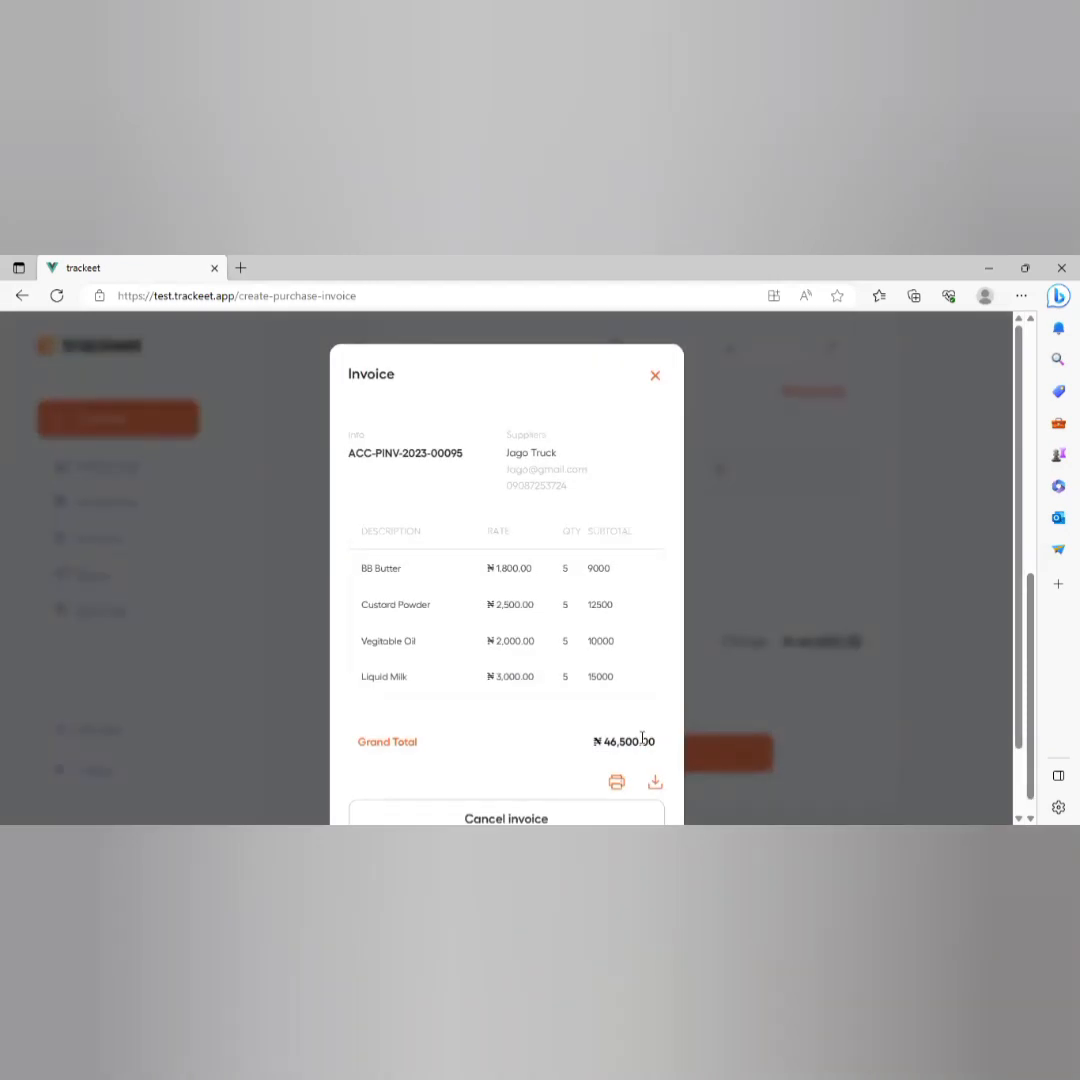
{"action": "scroll", "coordinate": [641, 737], "scroll_direction": "down", "scroll_amount": 1}
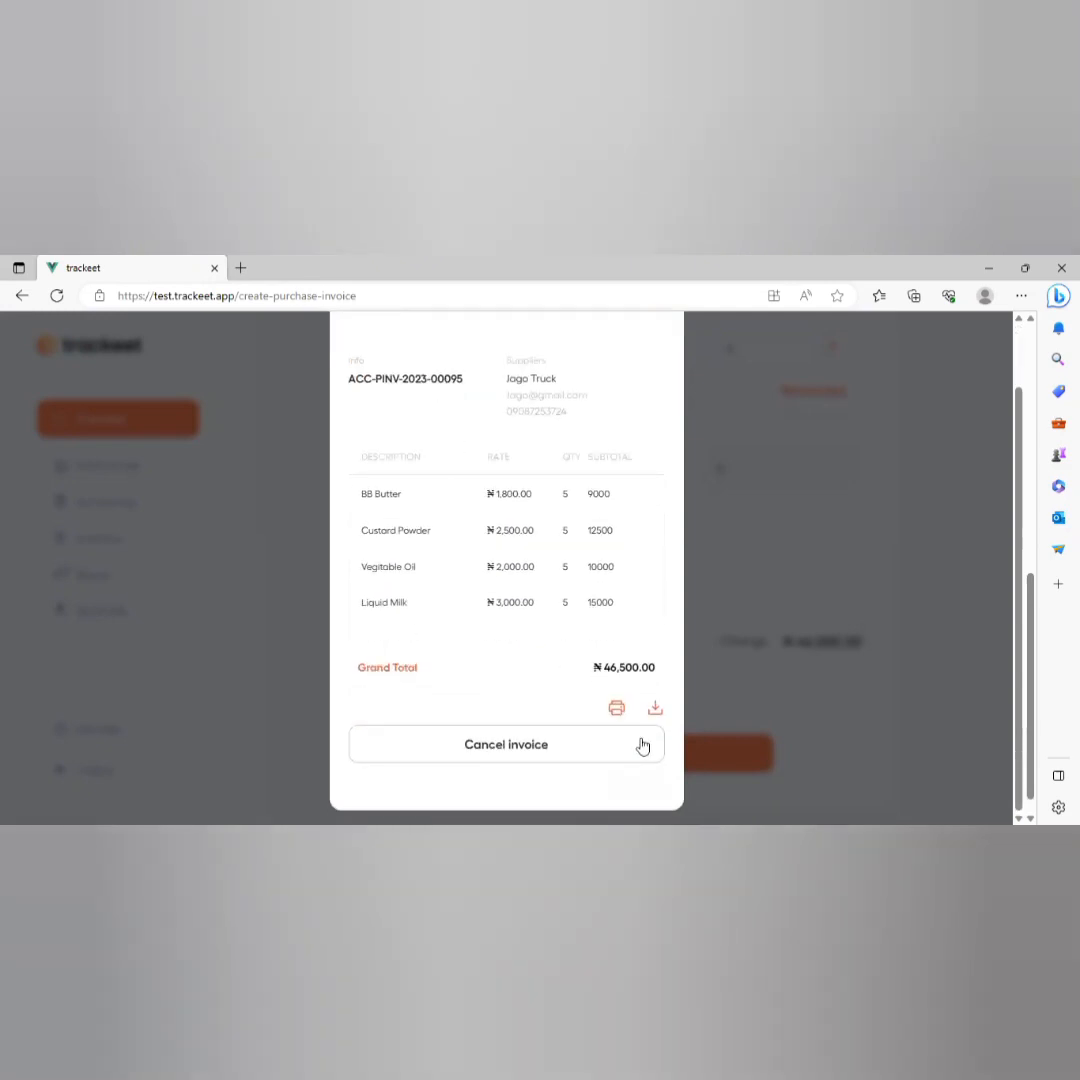
{"action": "scroll", "coordinate": [642, 745], "scroll_direction": "up", "scroll_amount": 1}
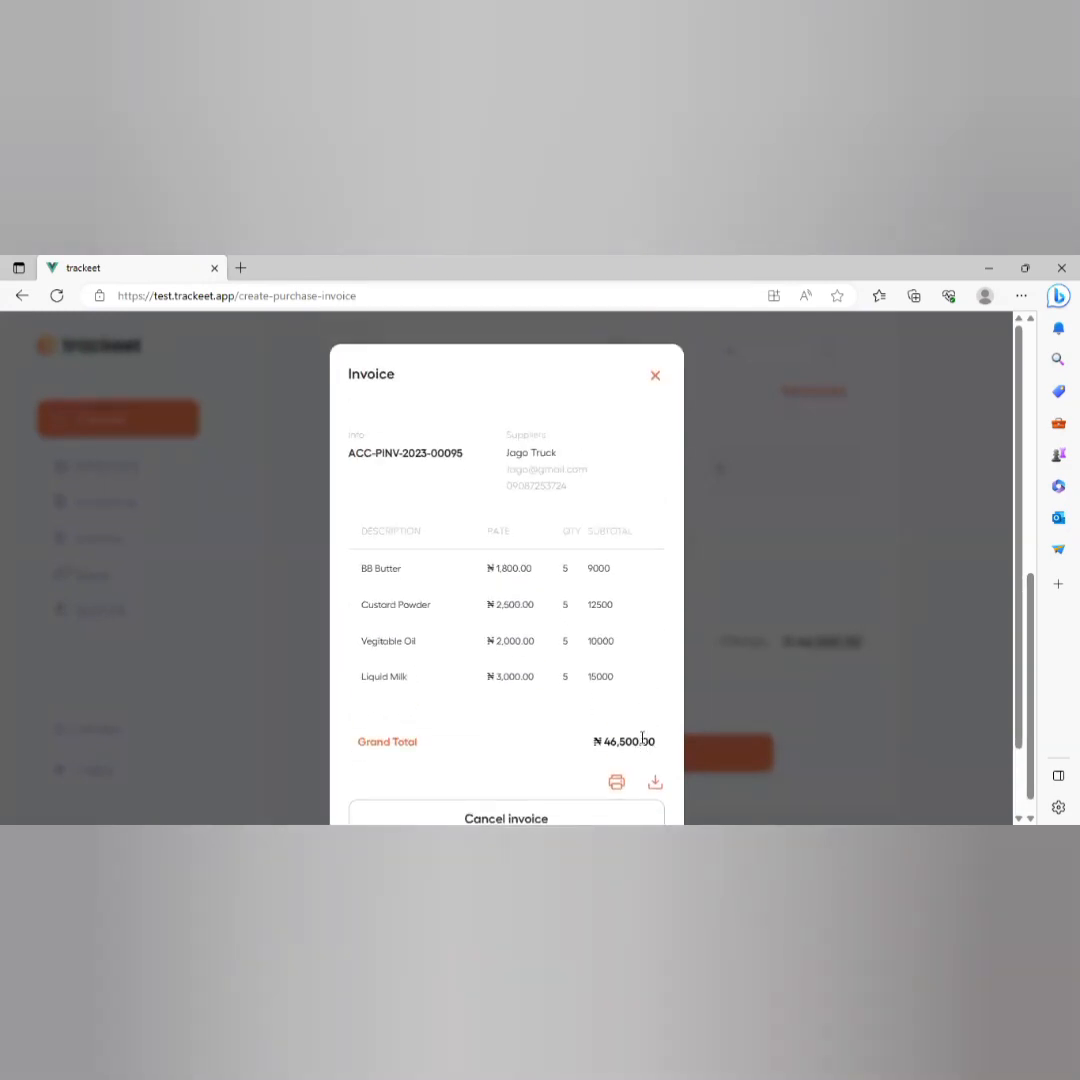
{"action": "left_click", "coordinate": [788, 680]}
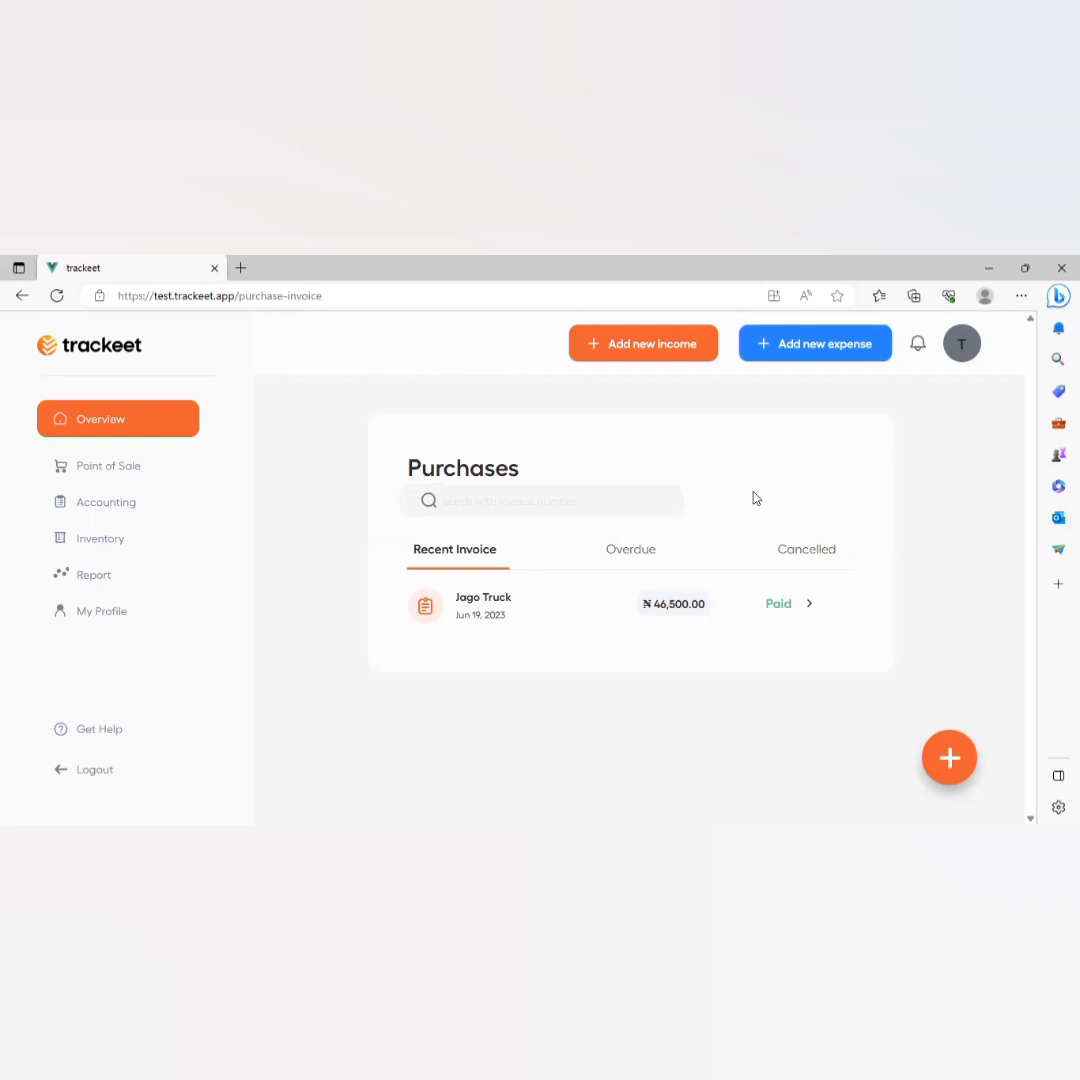
In Point of Sale, create a new customer from saved details and dismiss the success message.
{"action": "left_click", "coordinate": [180, 462]}
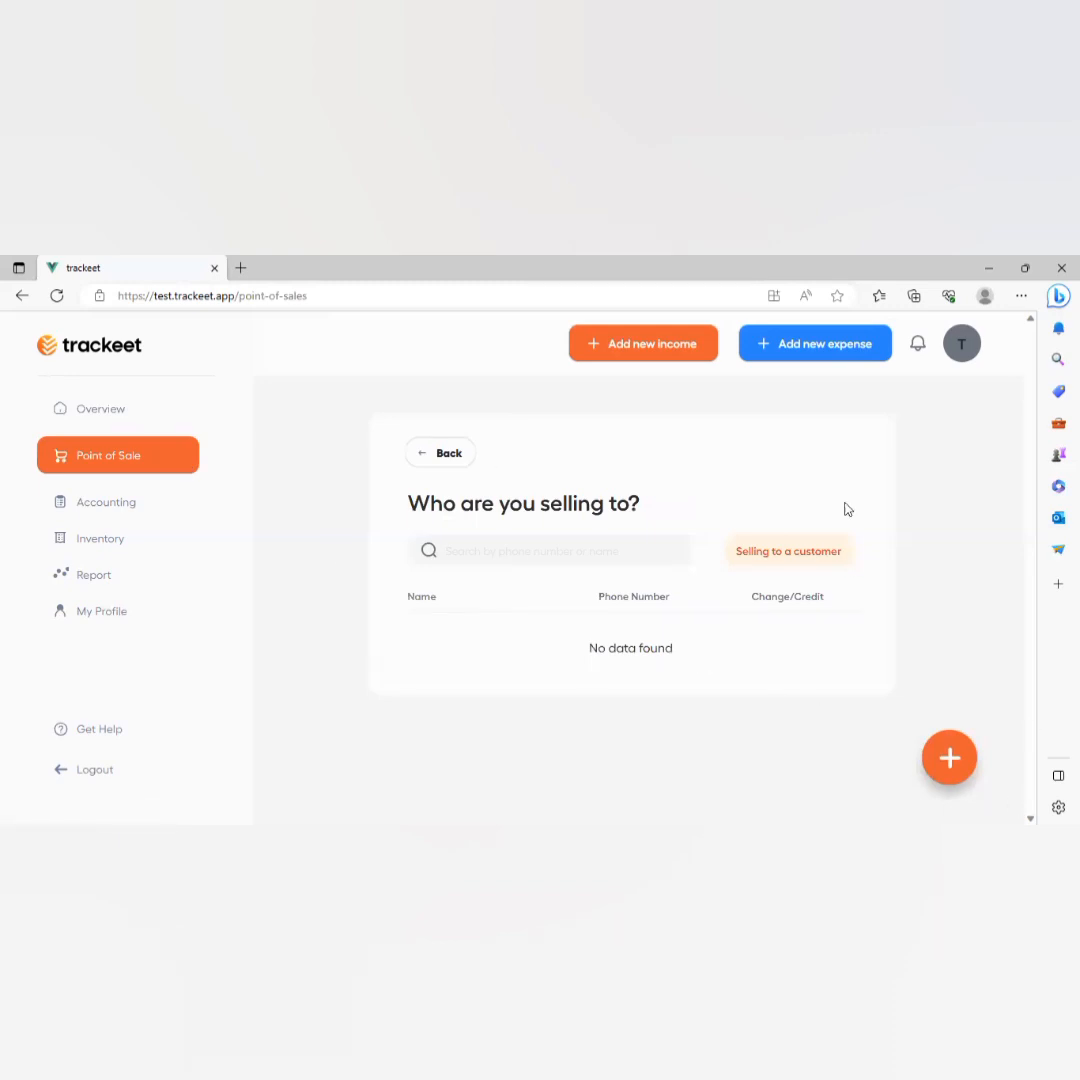
{"action": "left_click", "coordinate": [947, 758]}
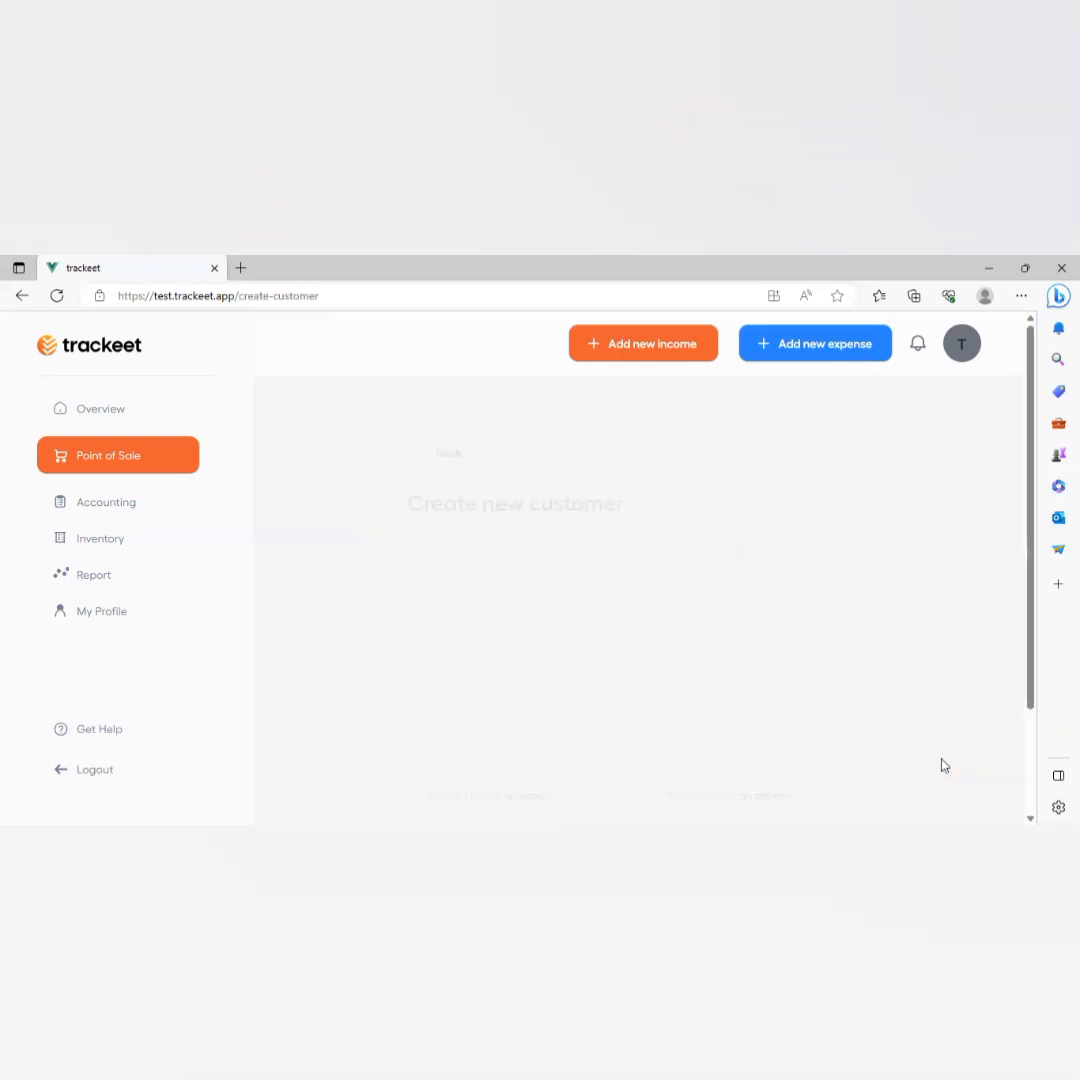
{"action": "scroll", "coordinate": [528, 583], "scroll_direction": "down", "scroll_amount": 1}
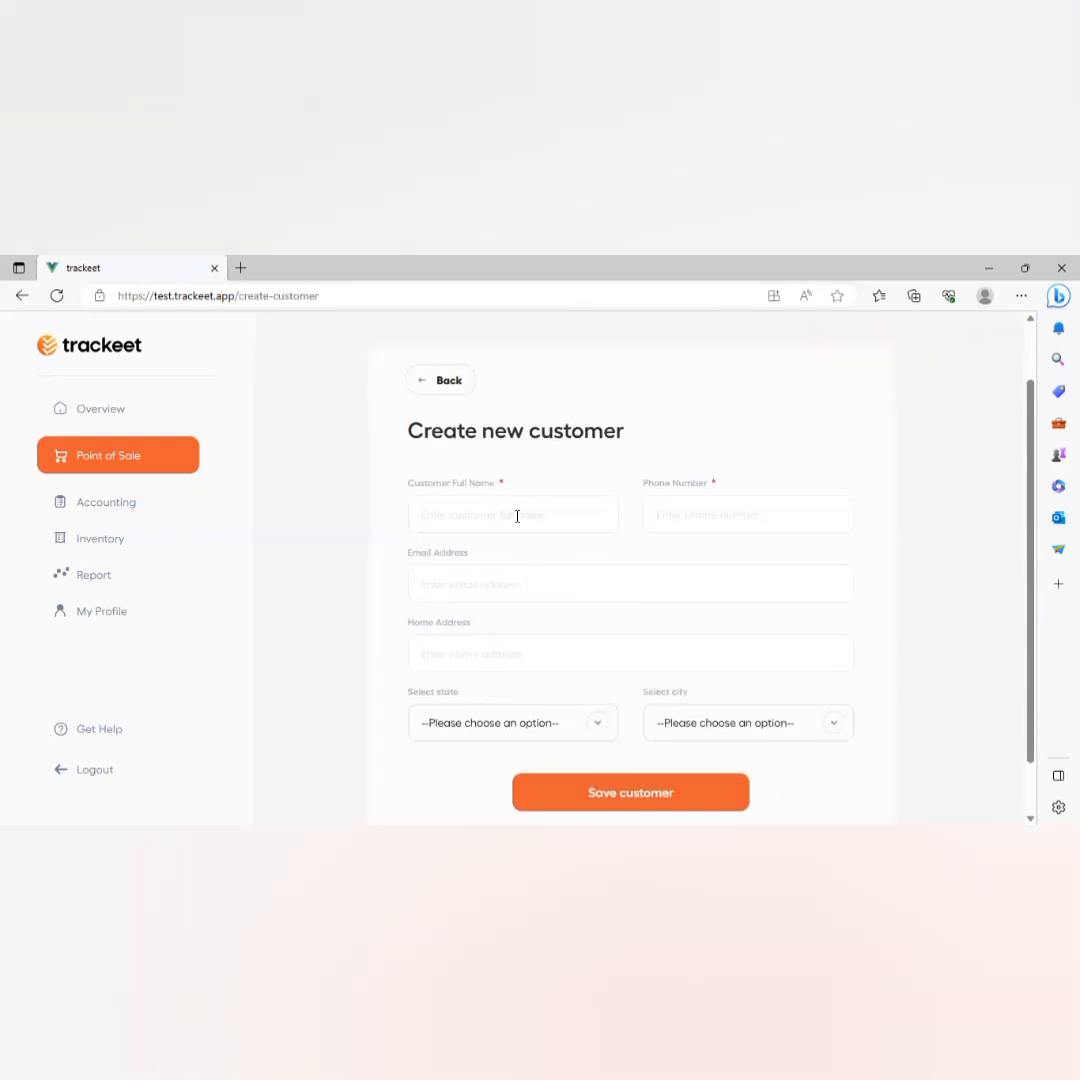
{"action": "left_click", "coordinate": [517, 516]}
{"action": "left_click", "coordinate": [446, 636]}
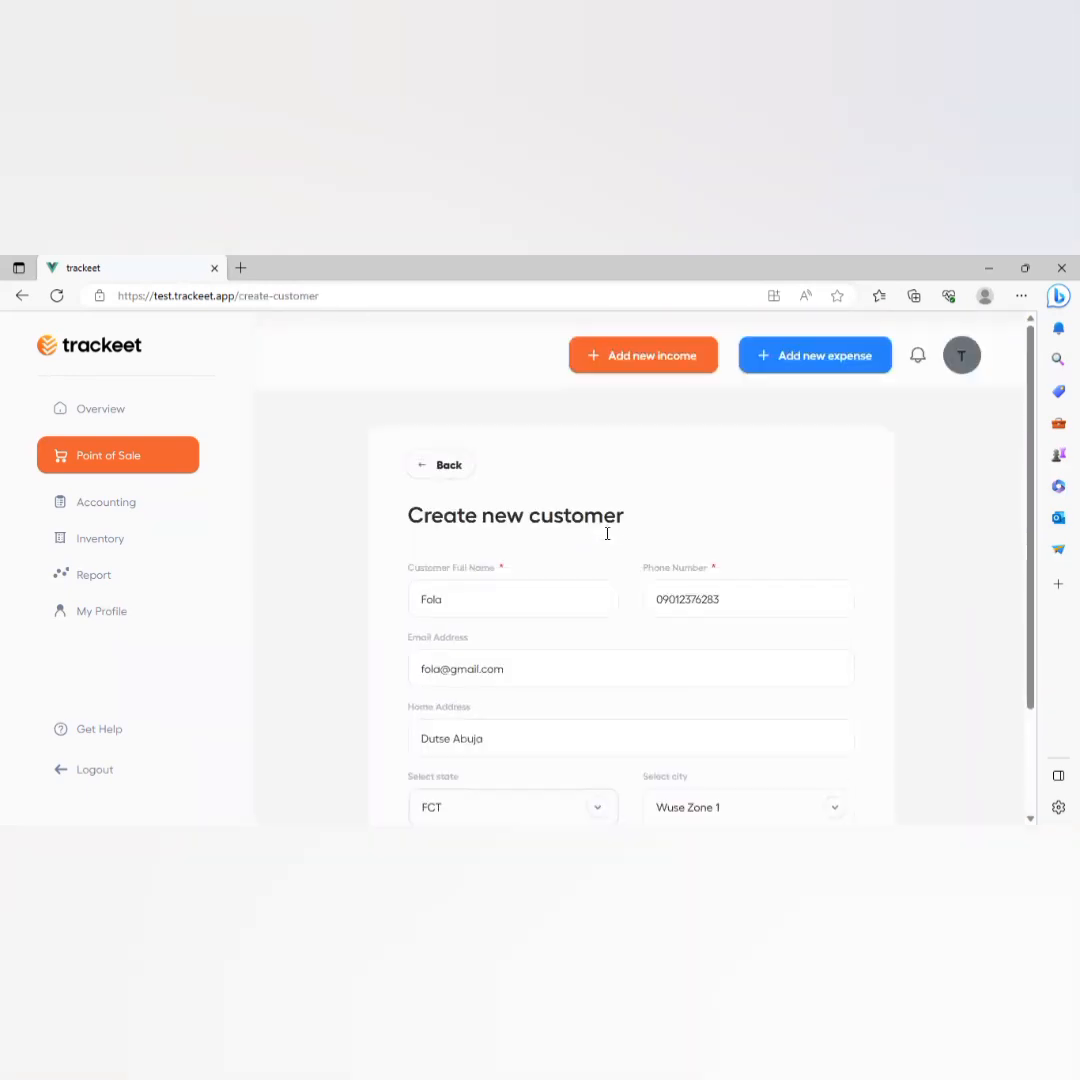
{"action": "scroll", "coordinate": [607, 533], "scroll_direction": "down", "scroll_amount": 2}
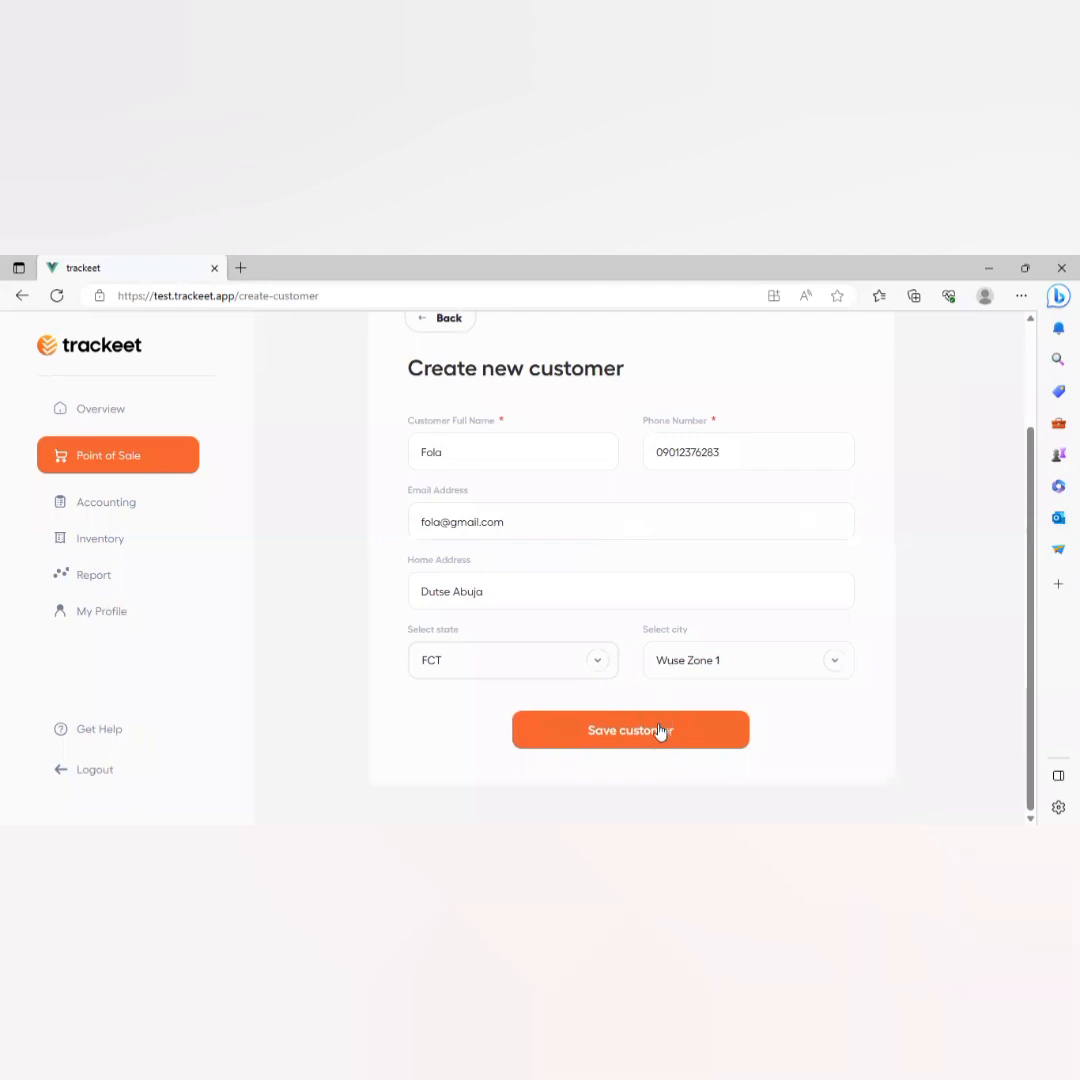
{"action": "left_click", "coordinate": [659, 731]}
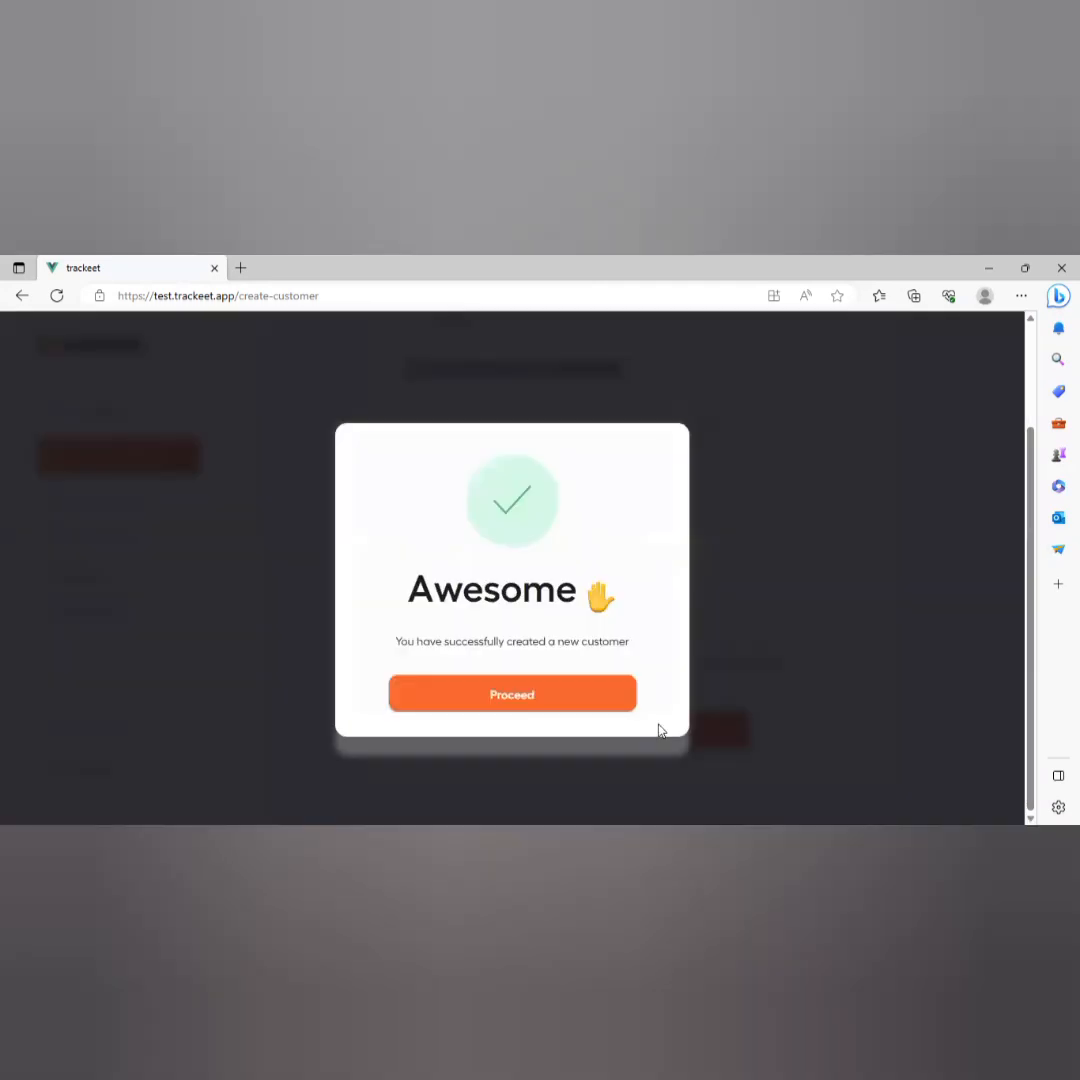
{"action": "left_click", "coordinate": [556, 691]}
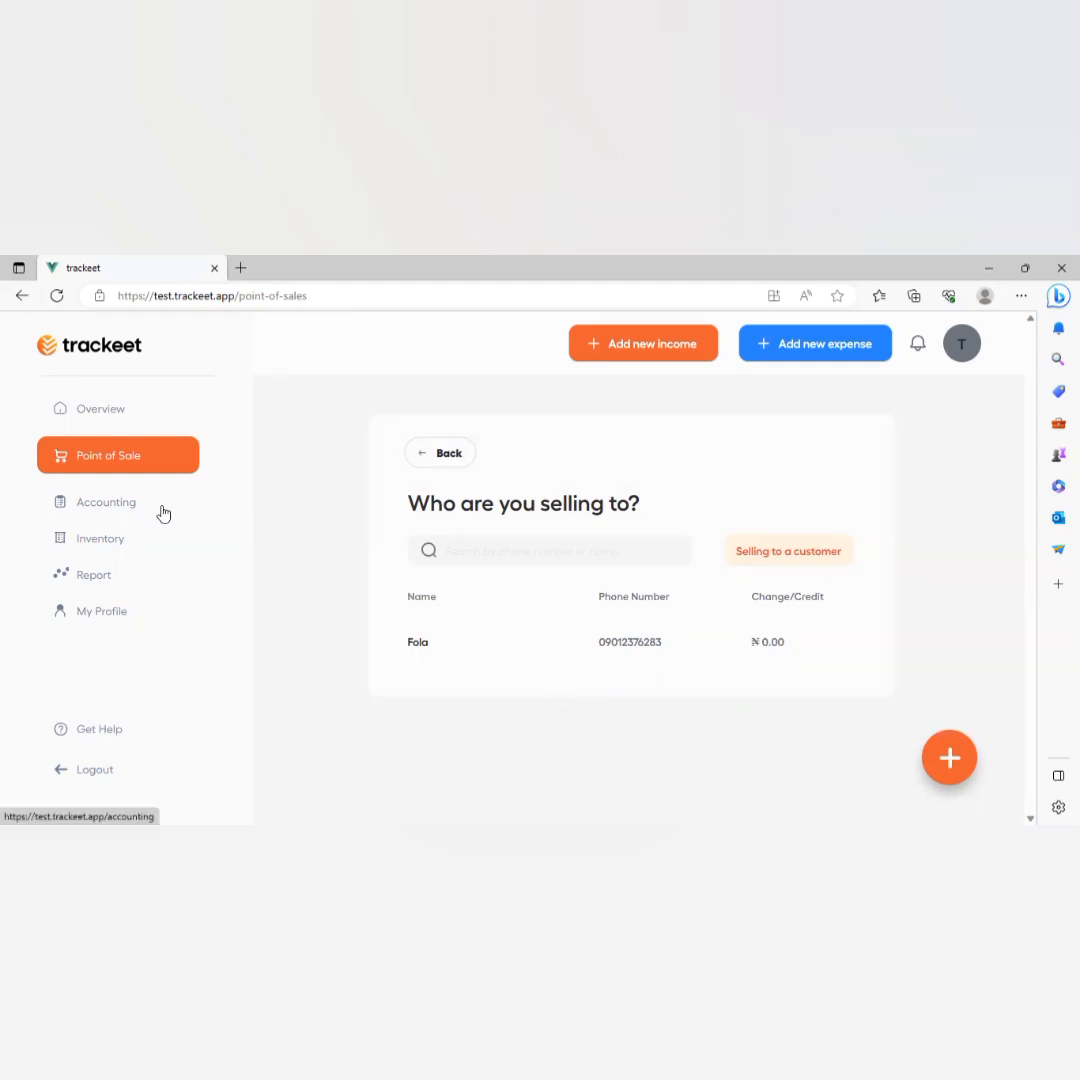
Filter the Beverages products to the Stores warehouse, where each shows 5 in stock.
{"action": "left_click", "coordinate": [99, 549]}
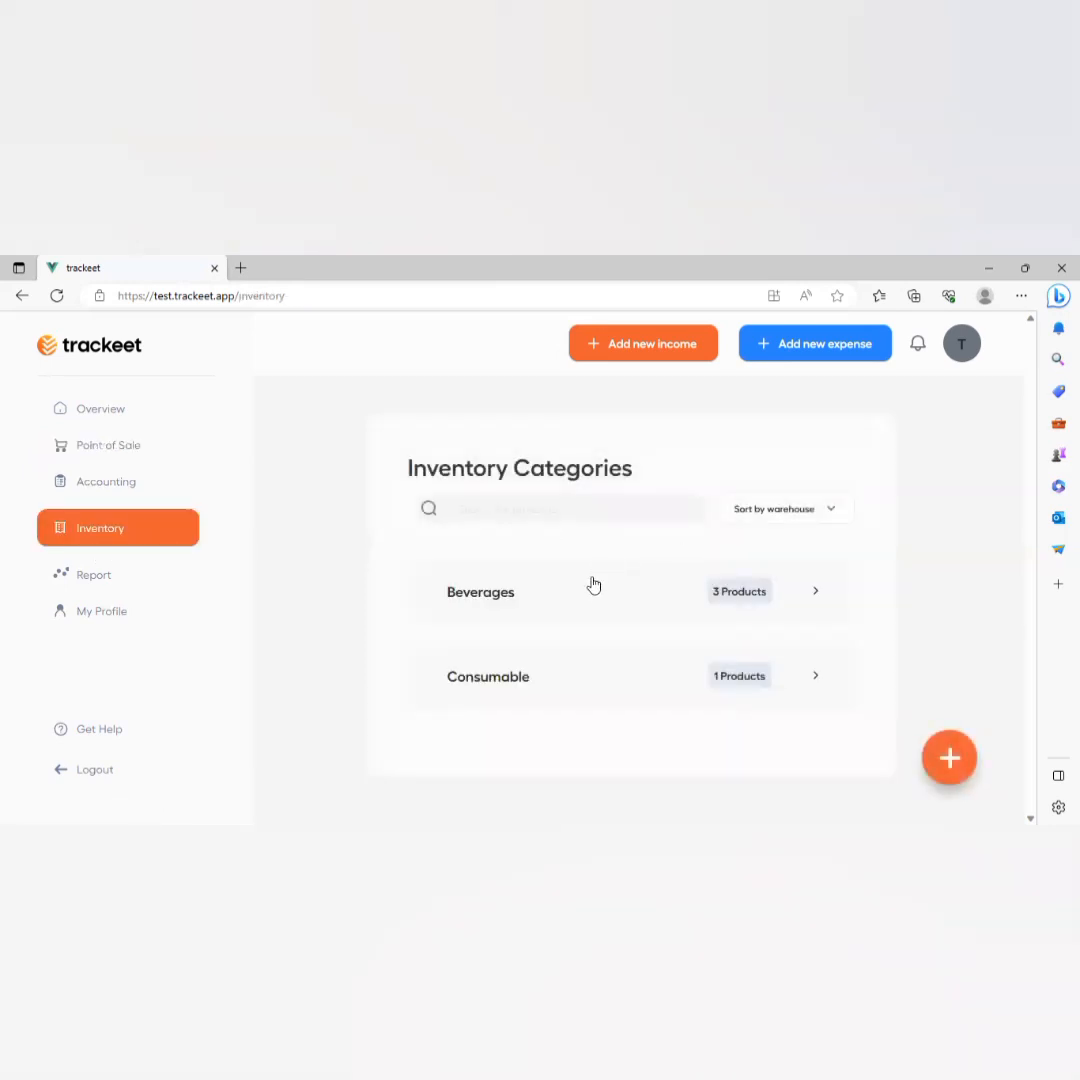
{"action": "left_click", "coordinate": [594, 584]}
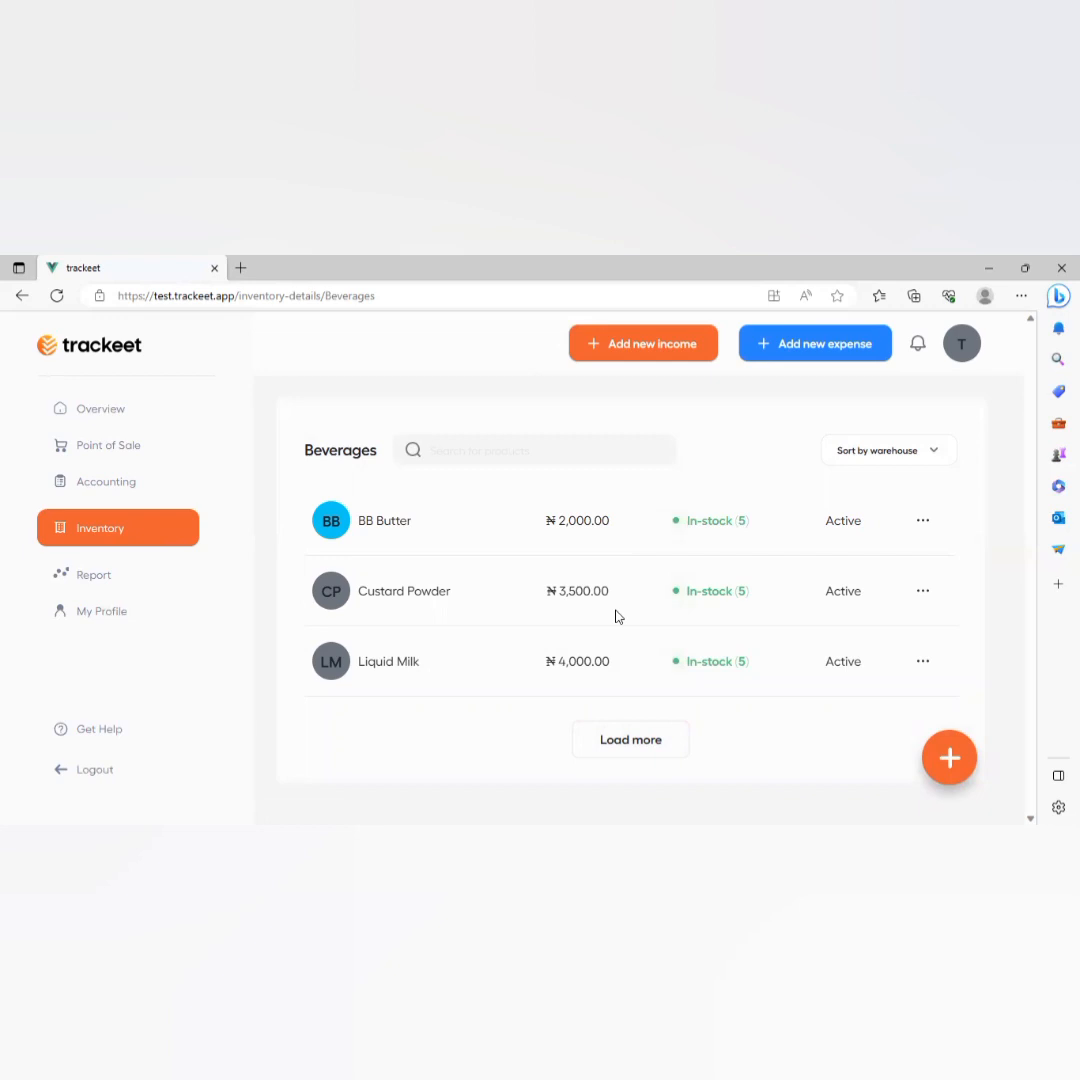
{"action": "left_click", "coordinate": [880, 452]}
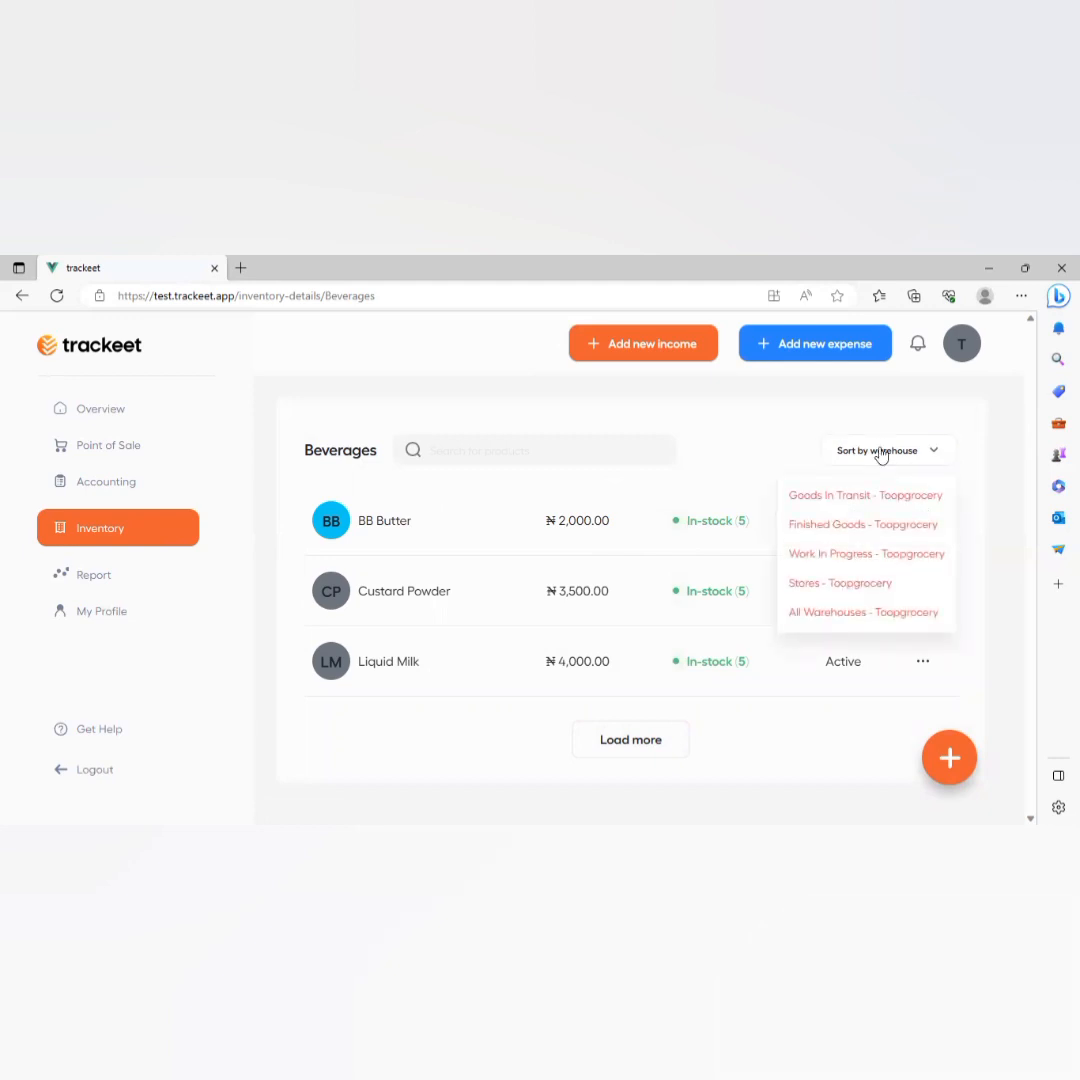
{"action": "left_click", "coordinate": [851, 524]}
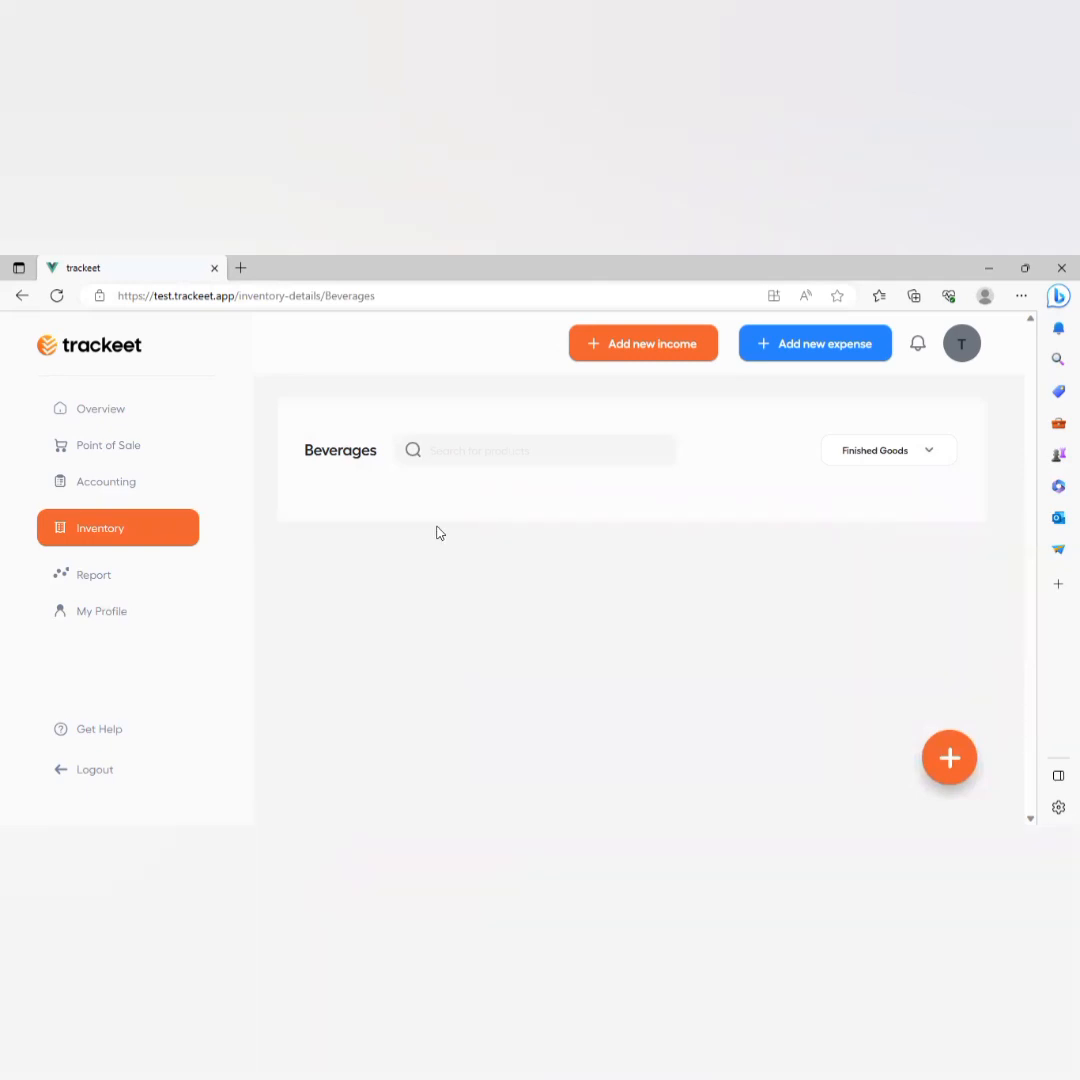
{"action": "left_click", "coordinate": [899, 463]}
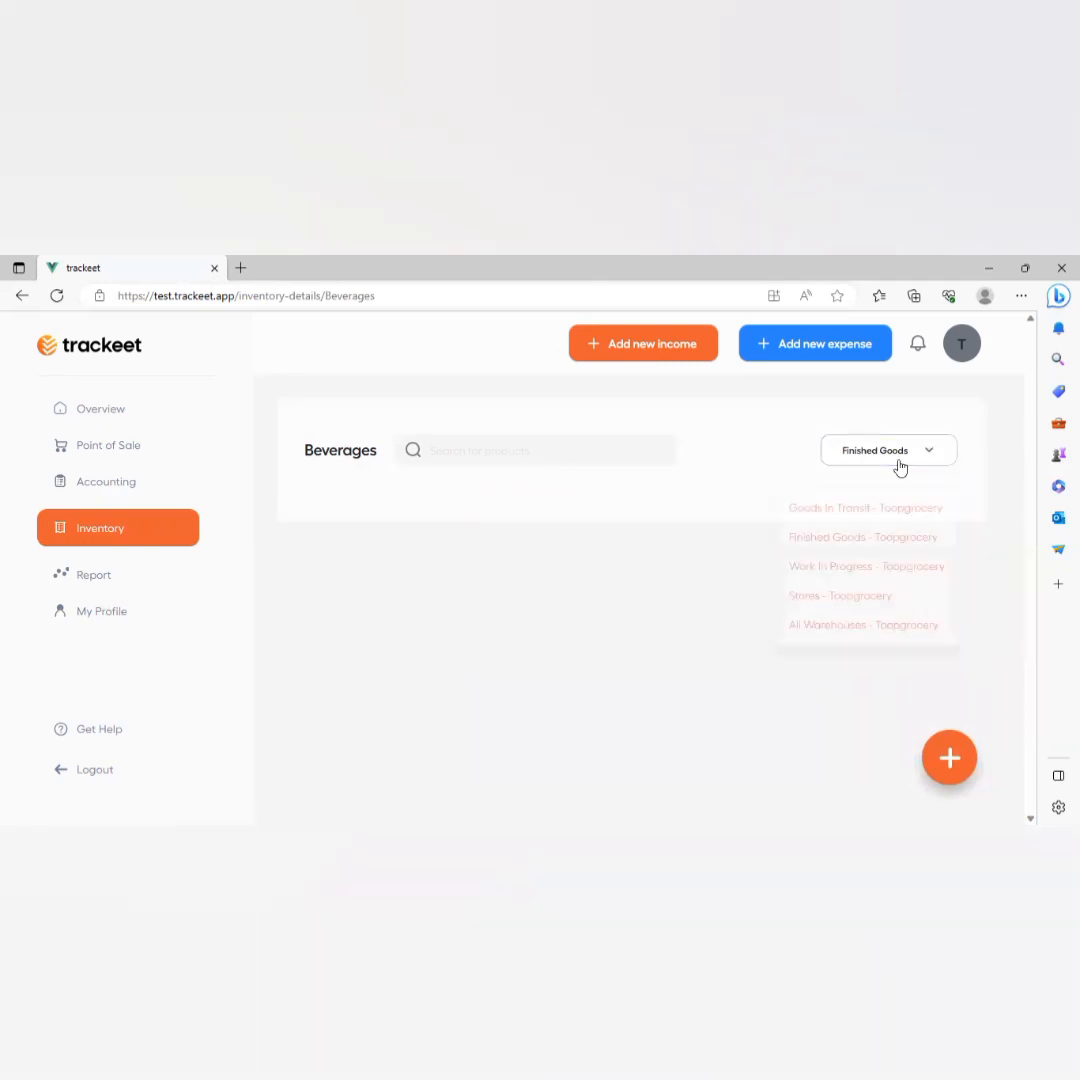
{"action": "left_click", "coordinate": [840, 594]}
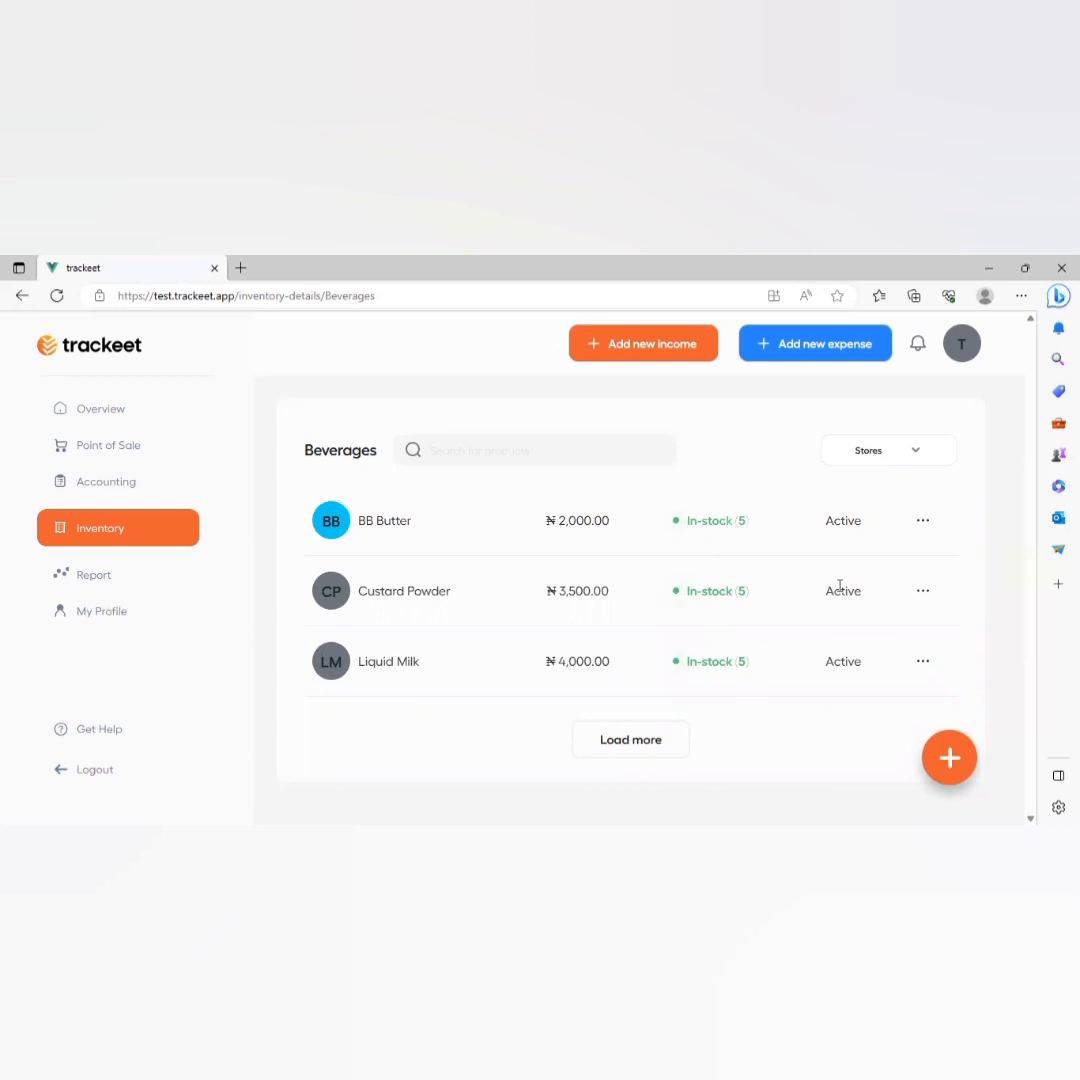
{"action": "left_click", "coordinate": [923, 521]}
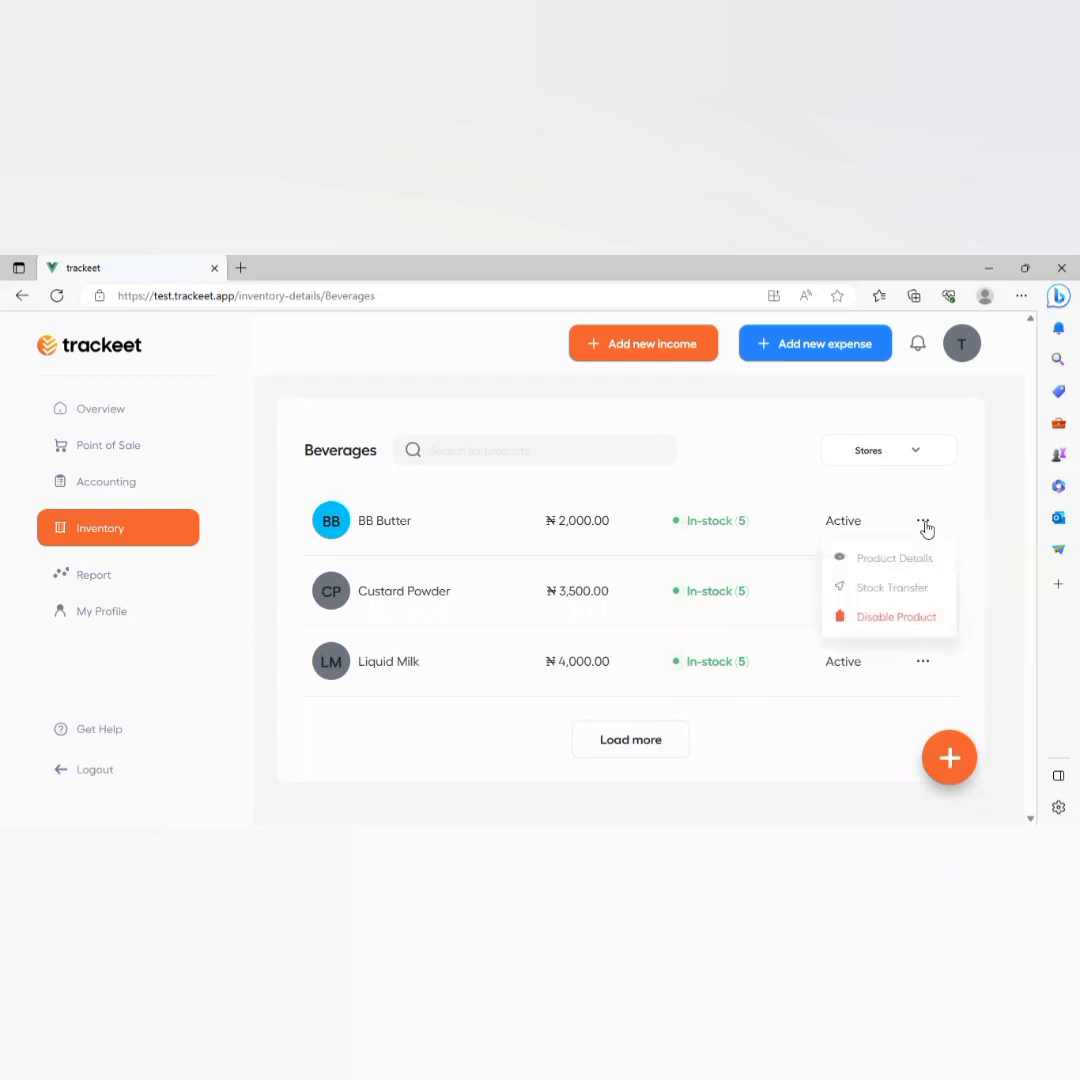
Transfer 3 packs of BB Butter from Stores to Finished Goods - Toopgrocery.
{"action": "left_click", "coordinate": [877, 590]}
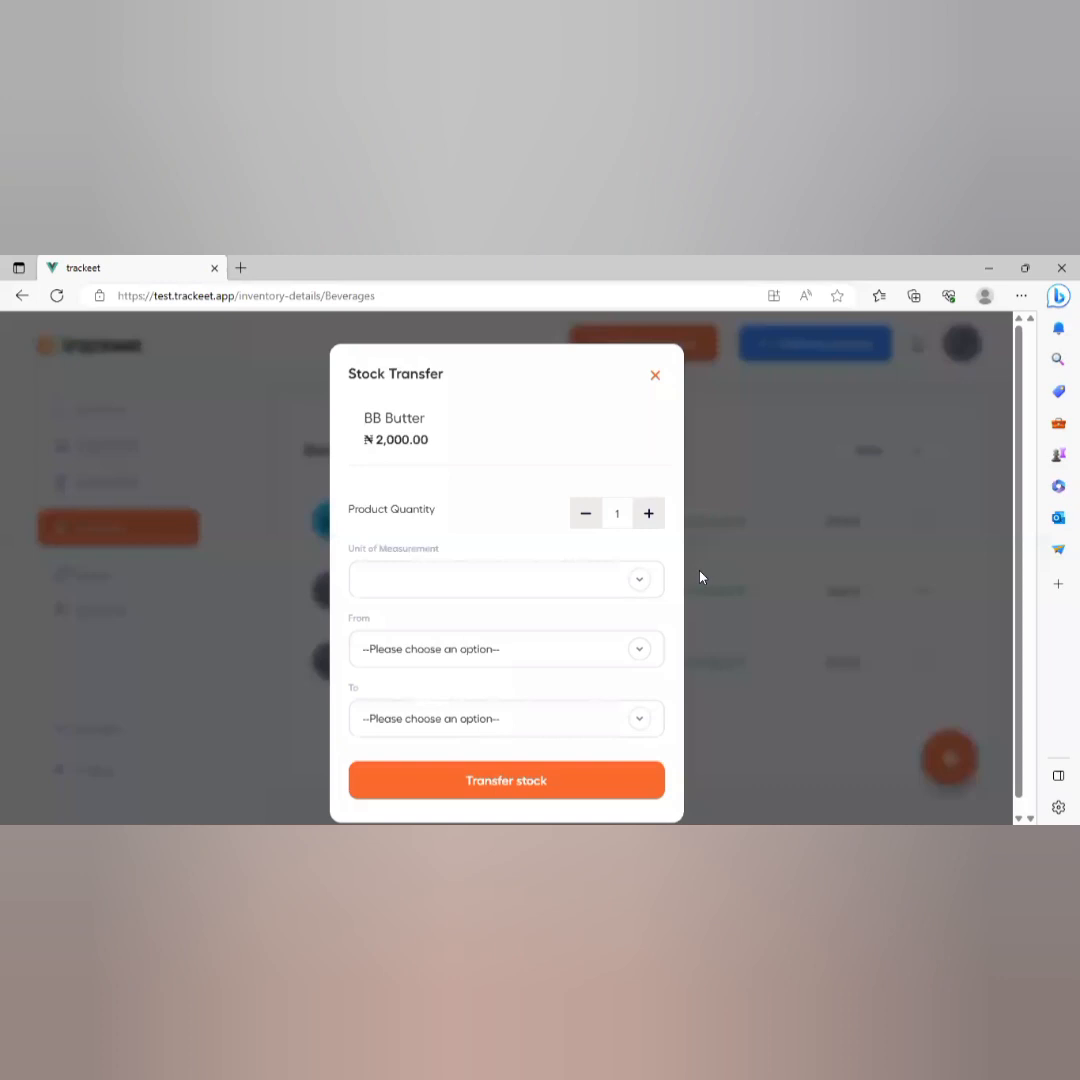
{"action": "left_click", "coordinate": [489, 579]}
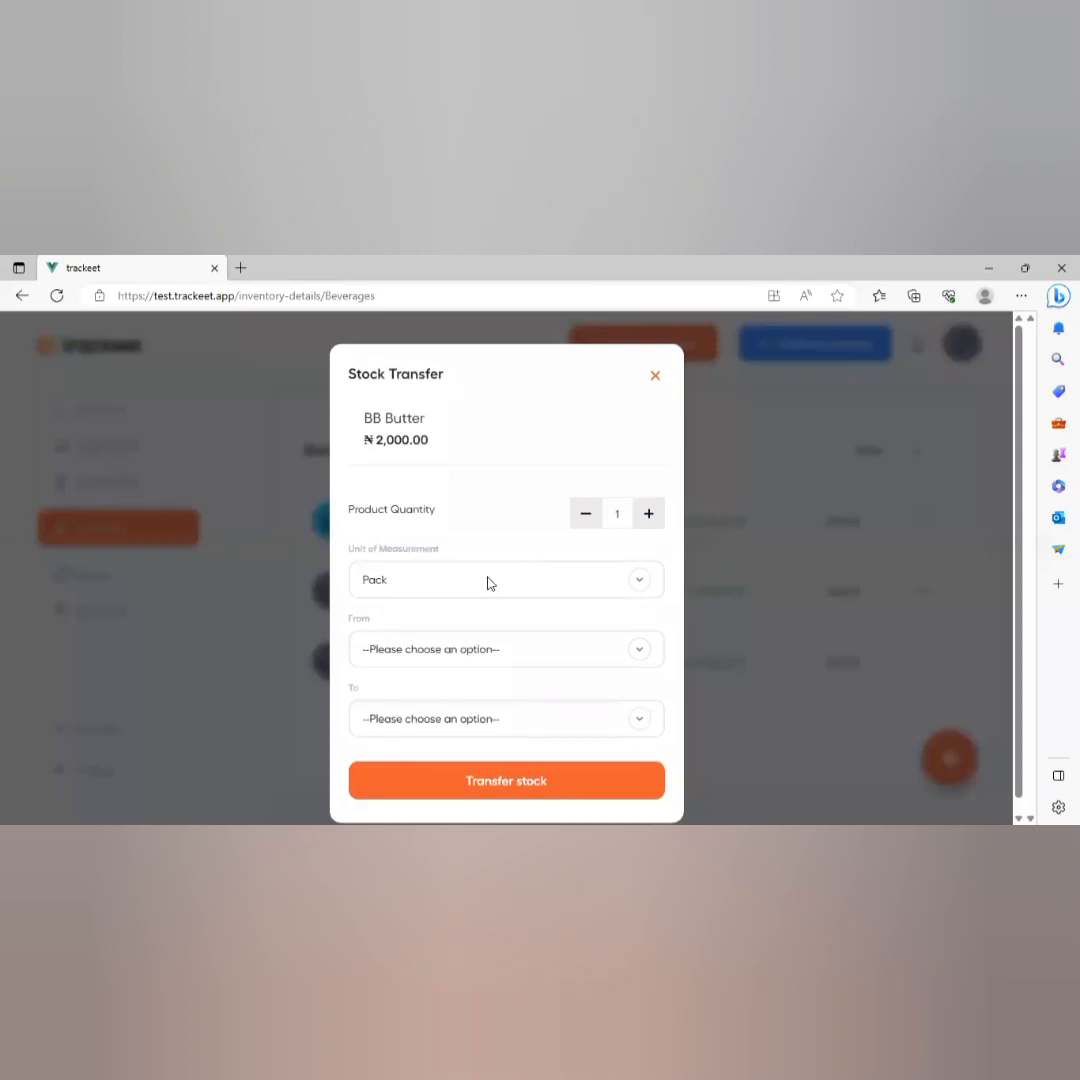
{"action": "left_click", "coordinate": [651, 522]}
{"action": "left_click", "coordinate": [651, 522]}
{"action": "left_click", "coordinate": [489, 652]}
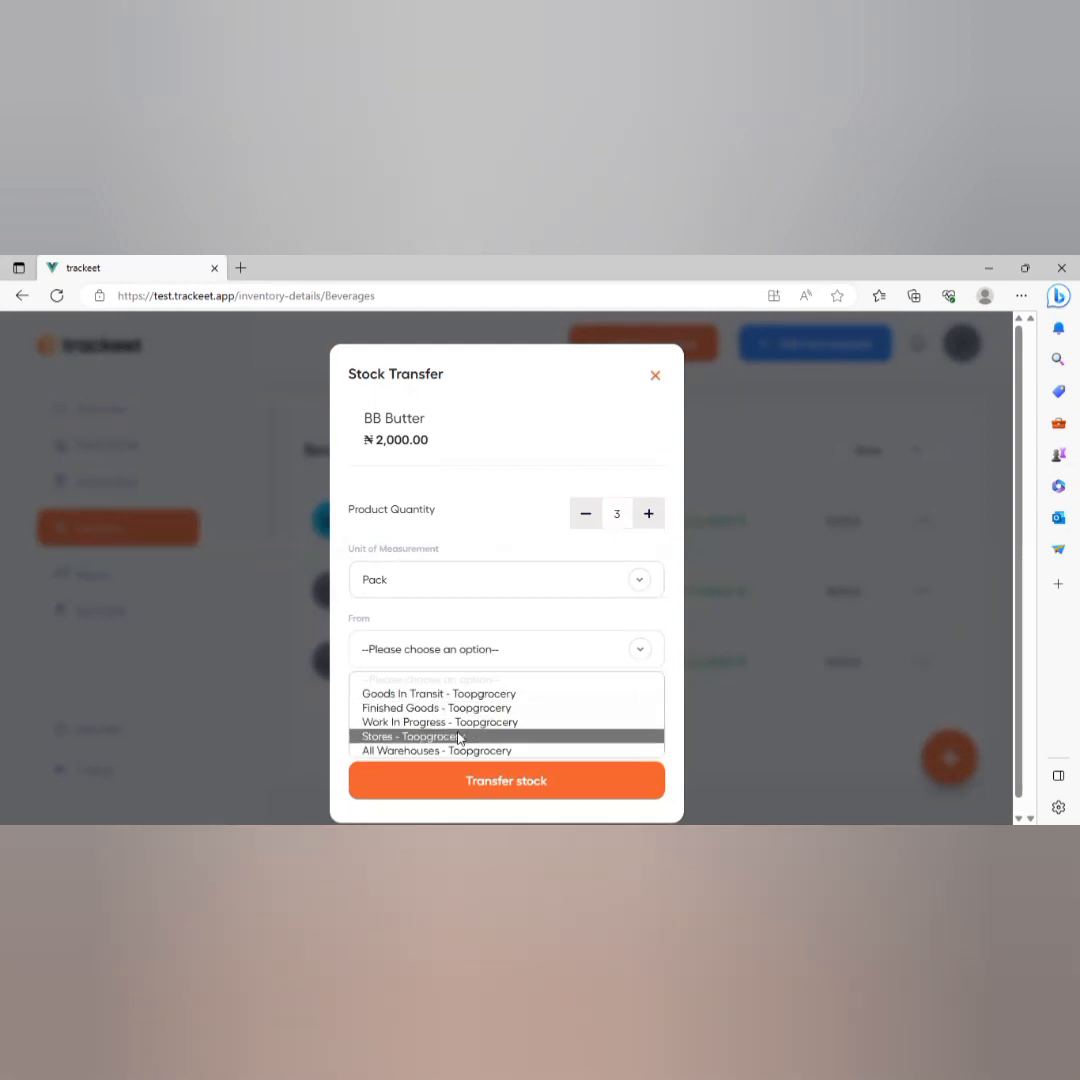
{"action": "left_click", "coordinate": [460, 737]}
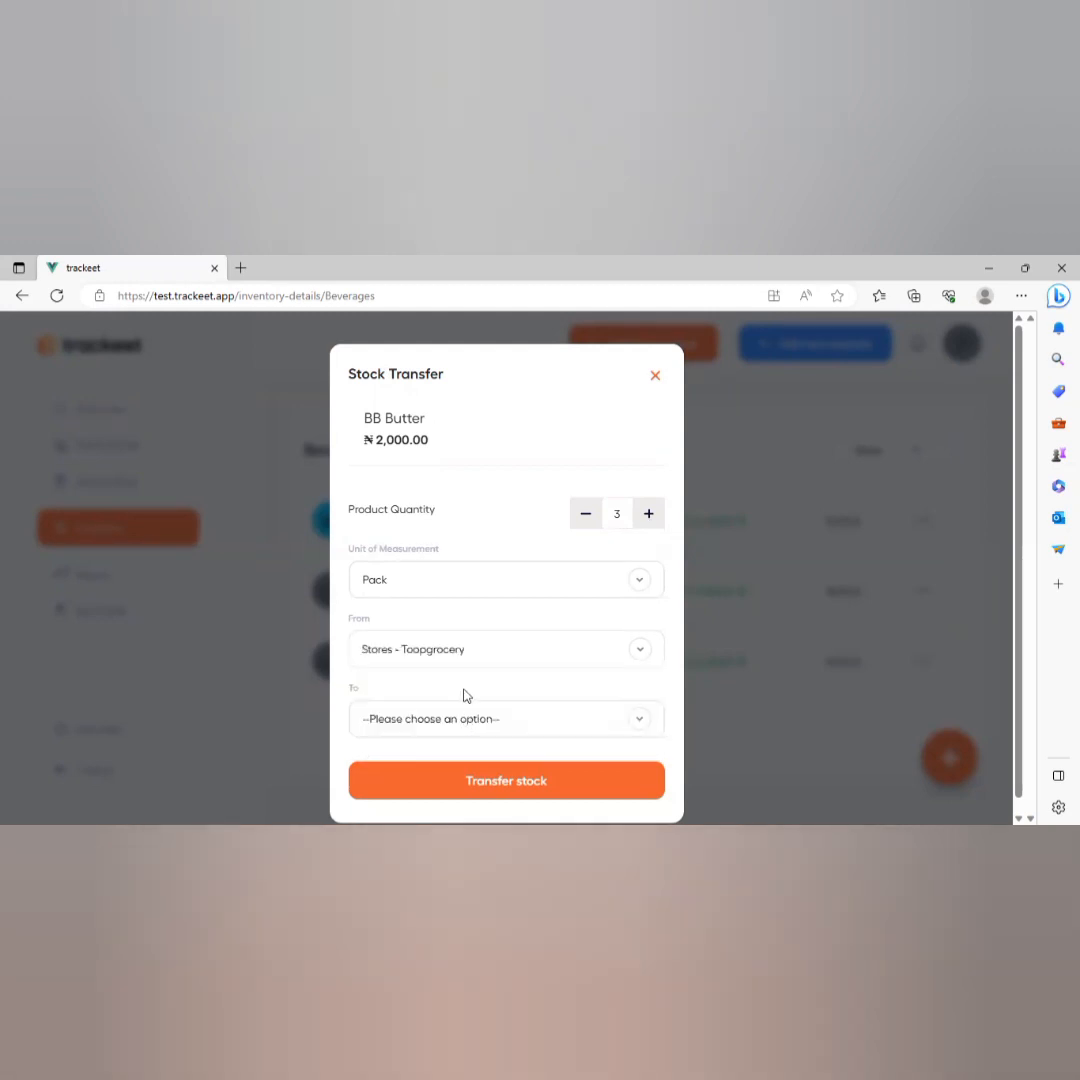
{"action": "left_click", "coordinate": [465, 712]}
{"action": "left_click", "coordinate": [463, 648]}
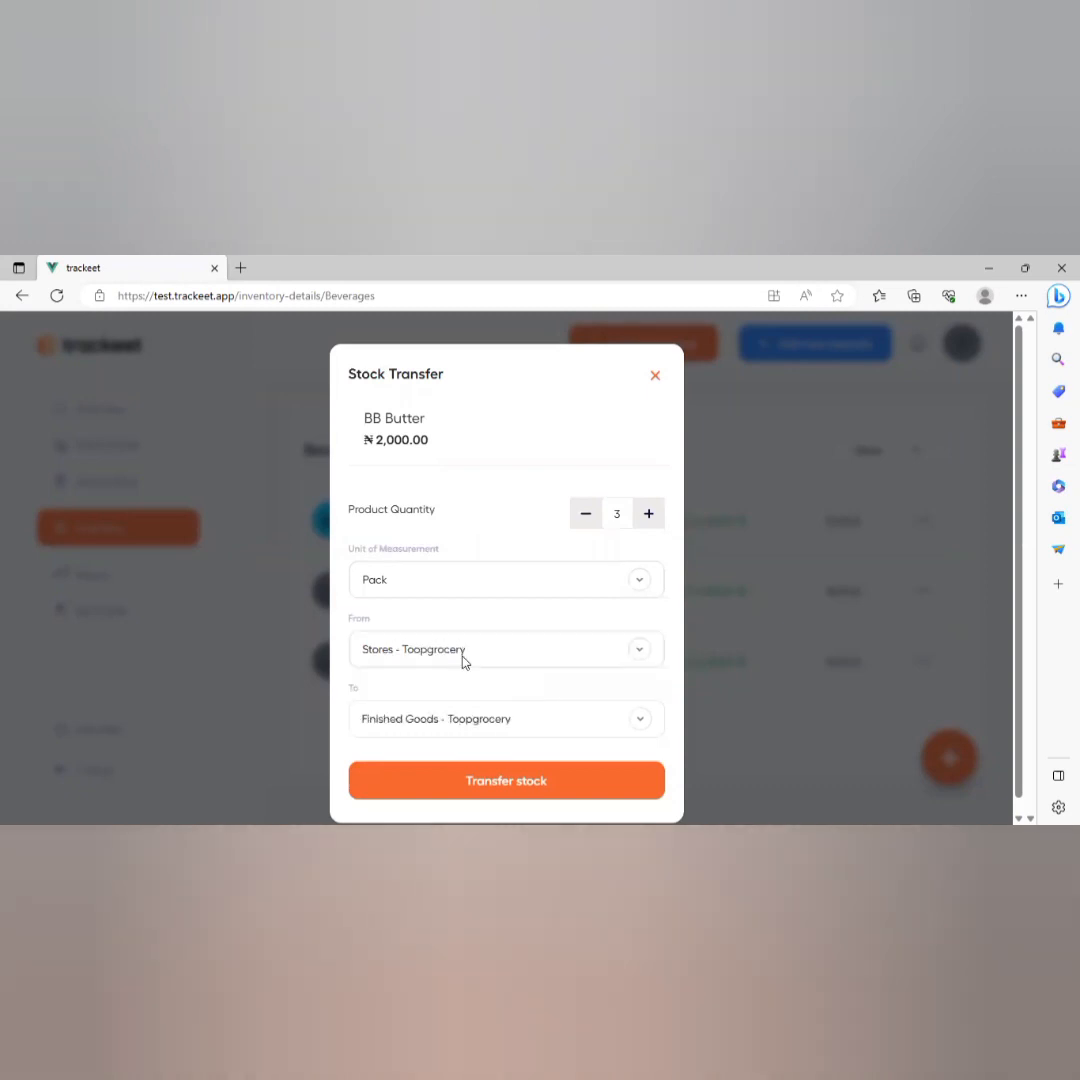
{"action": "left_click", "coordinate": [464, 768]}
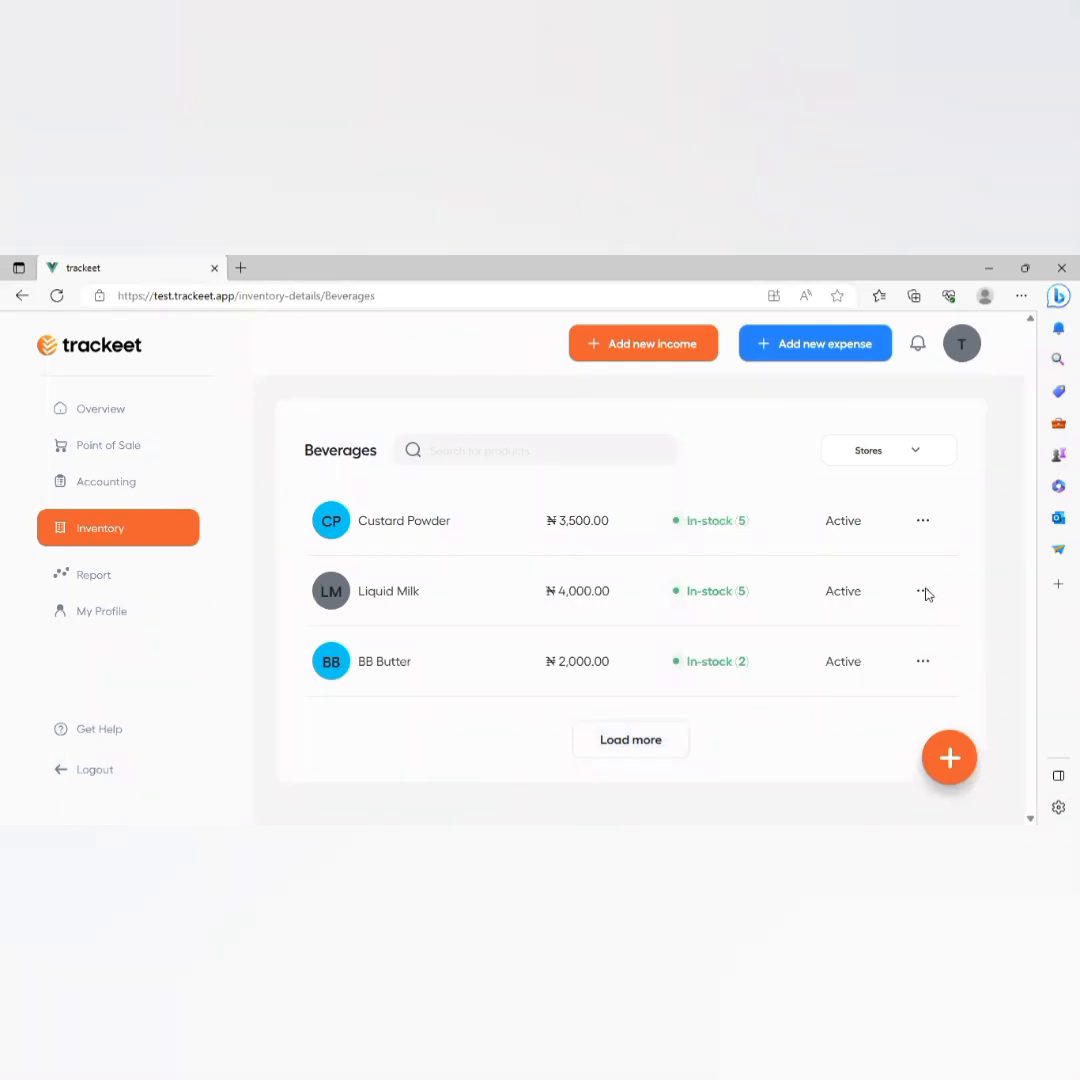
Start a stock transfer of 3 litres of Liquid Milk.
{"action": "left_click", "coordinate": [921, 596]}
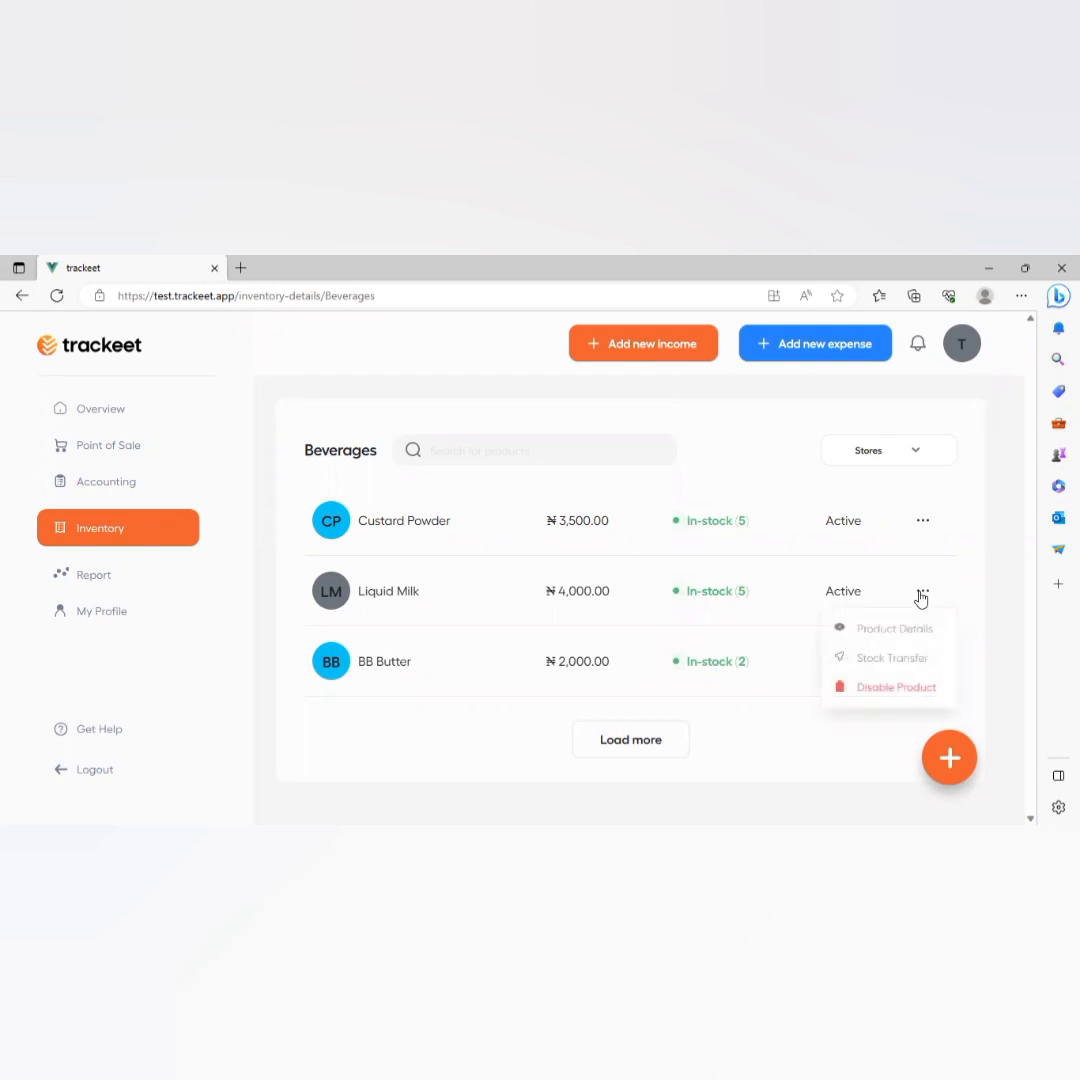
{"action": "left_click", "coordinate": [876, 656]}
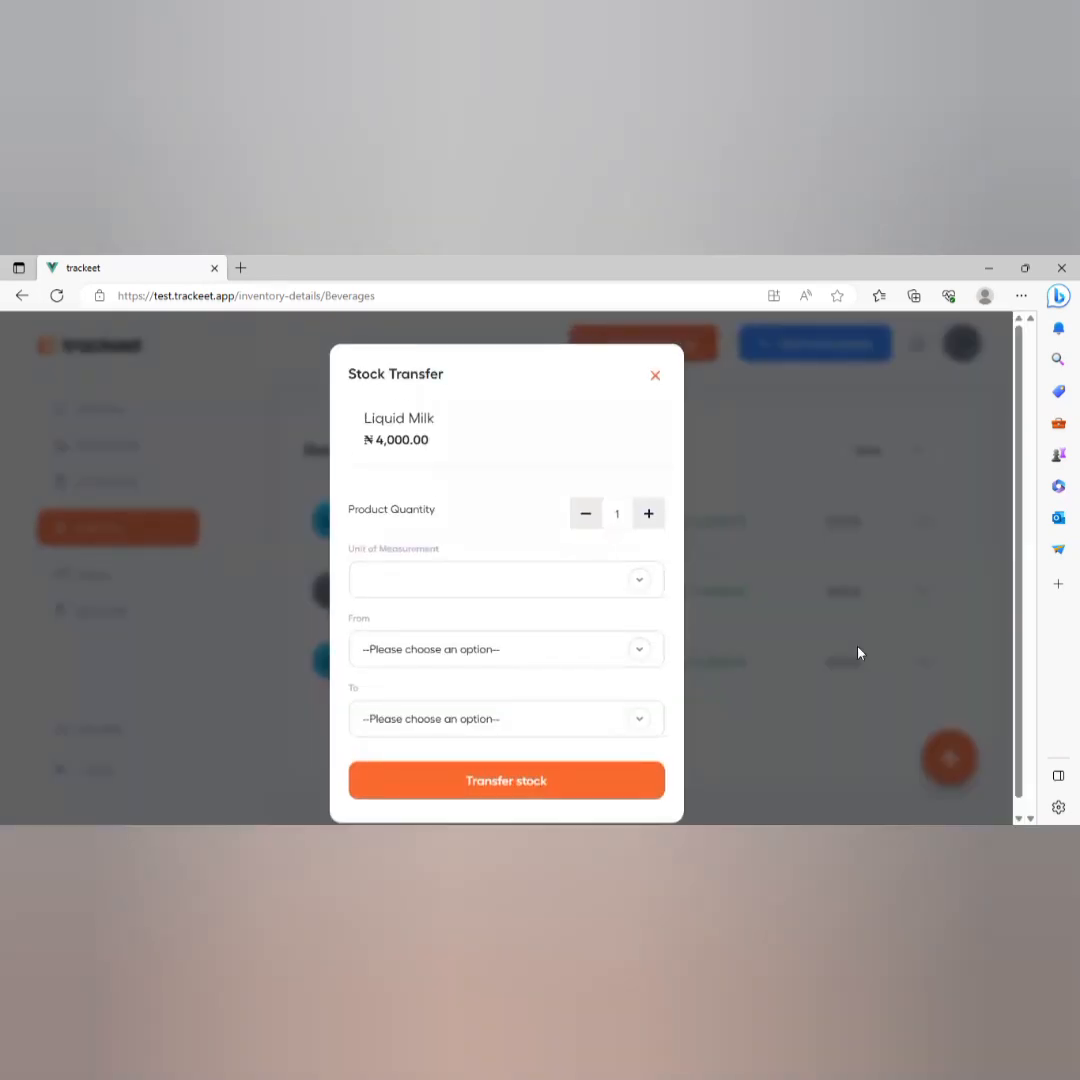
{"action": "left_click", "coordinate": [506, 588]}
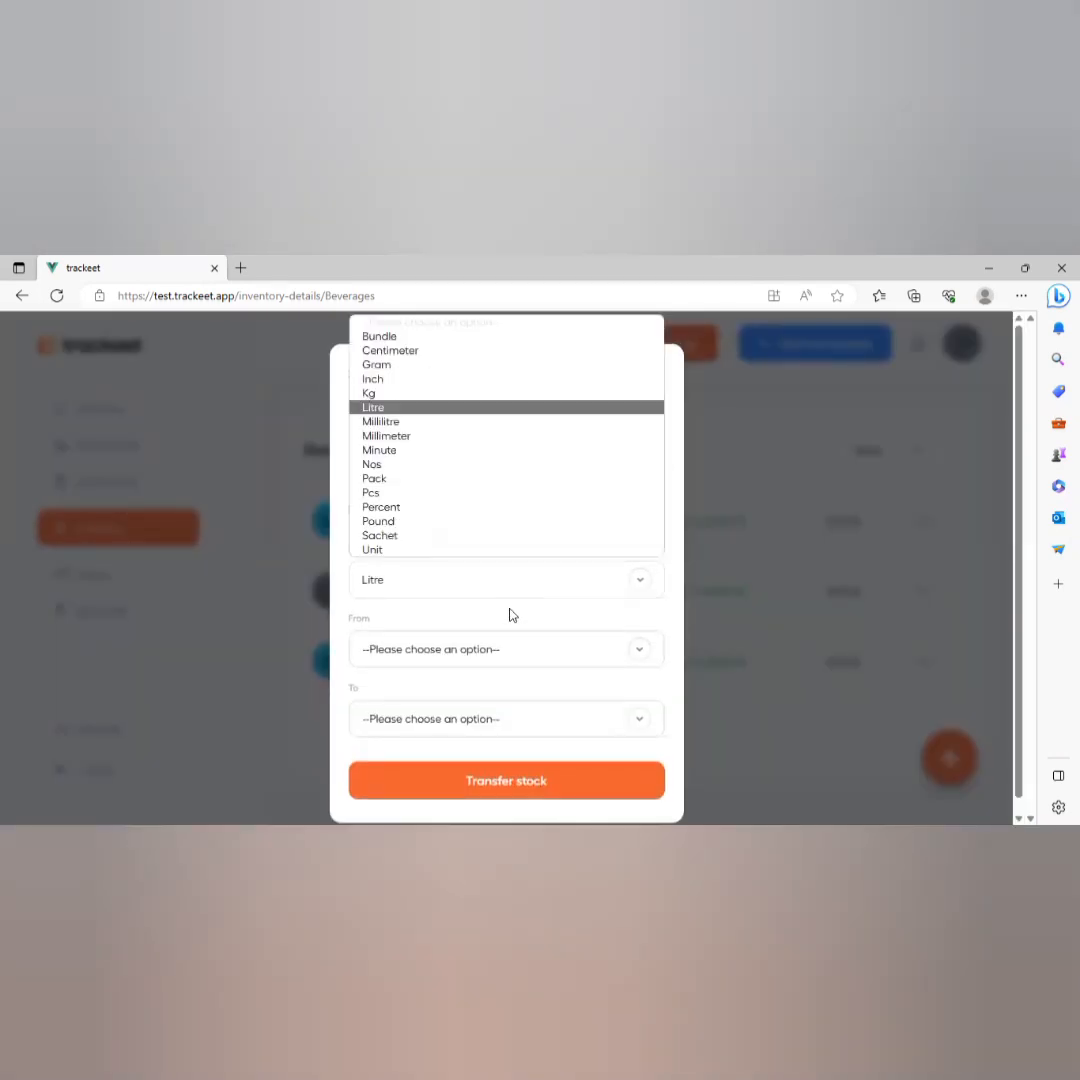
{"action": "left_click", "coordinate": [511, 614]}
{"action": "left_click", "coordinate": [648, 514]}
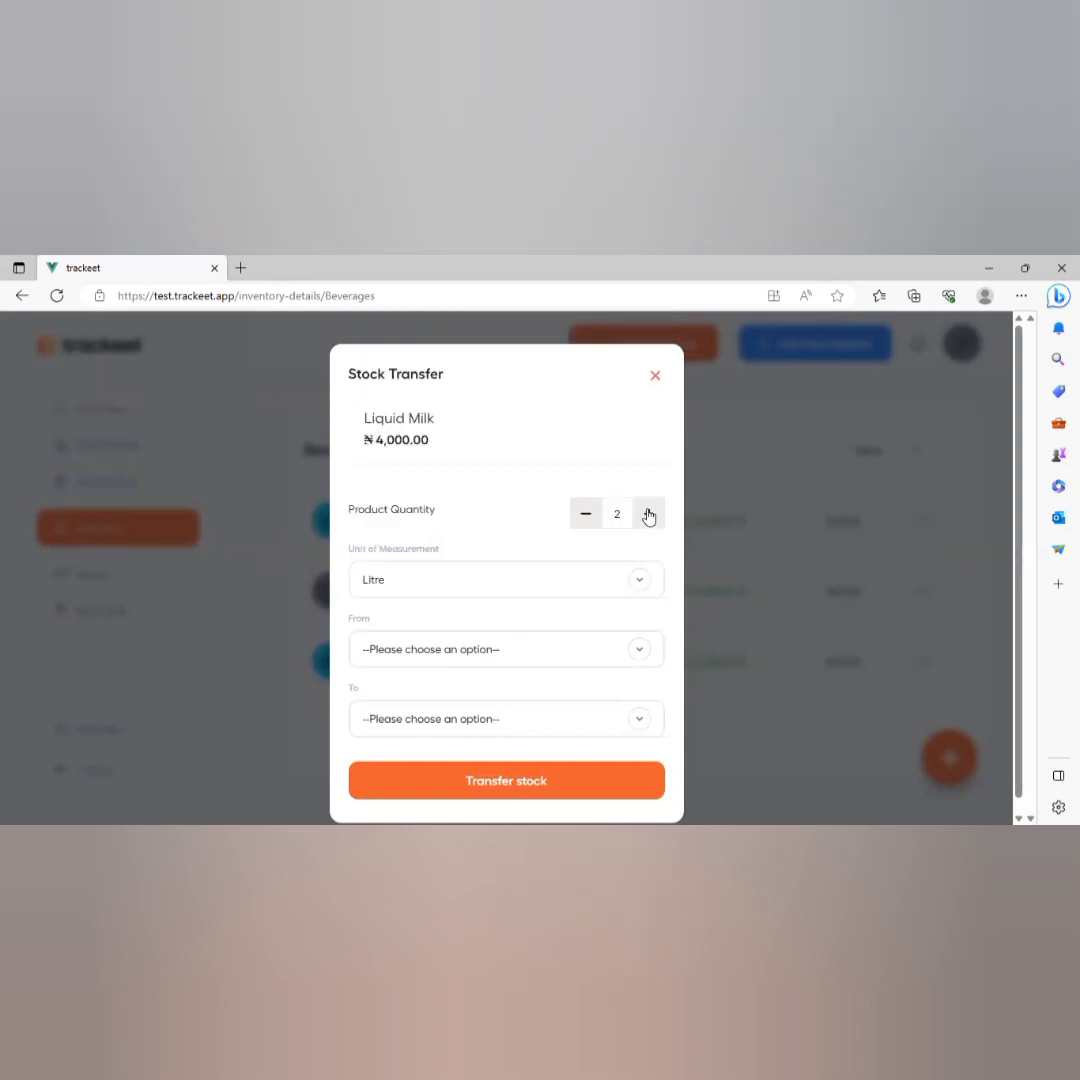
{"action": "left_click", "coordinate": [648, 514]}
{"action": "left_click", "coordinate": [648, 514]}
{"action": "left_click", "coordinate": [586, 515]}
Send the Liquid Milk from Stores to Finished Goods - Toopgrocery.
{"action": "left_click", "coordinate": [543, 649]}
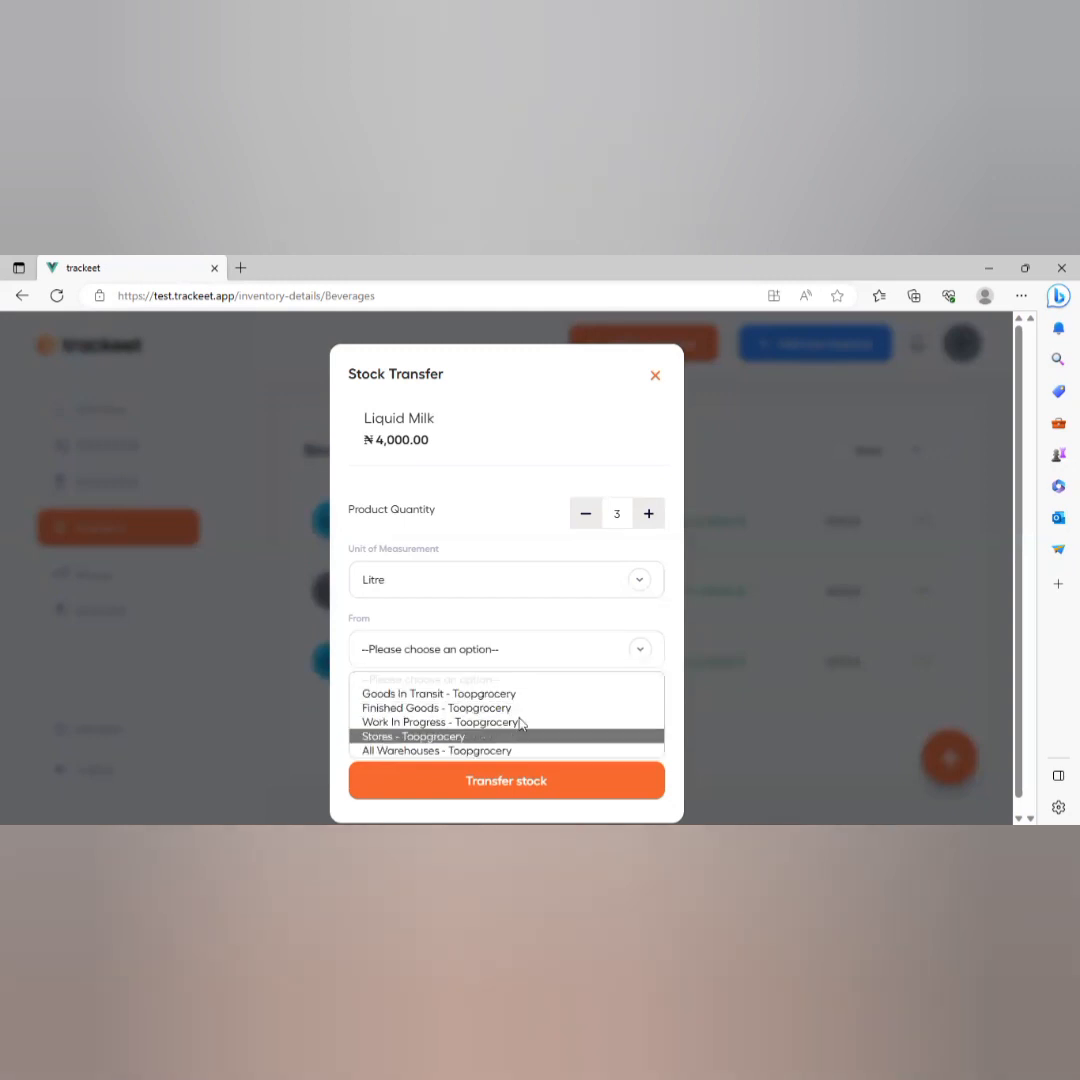
{"action": "left_click", "coordinate": [510, 737]}
{"action": "left_click", "coordinate": [516, 719]}
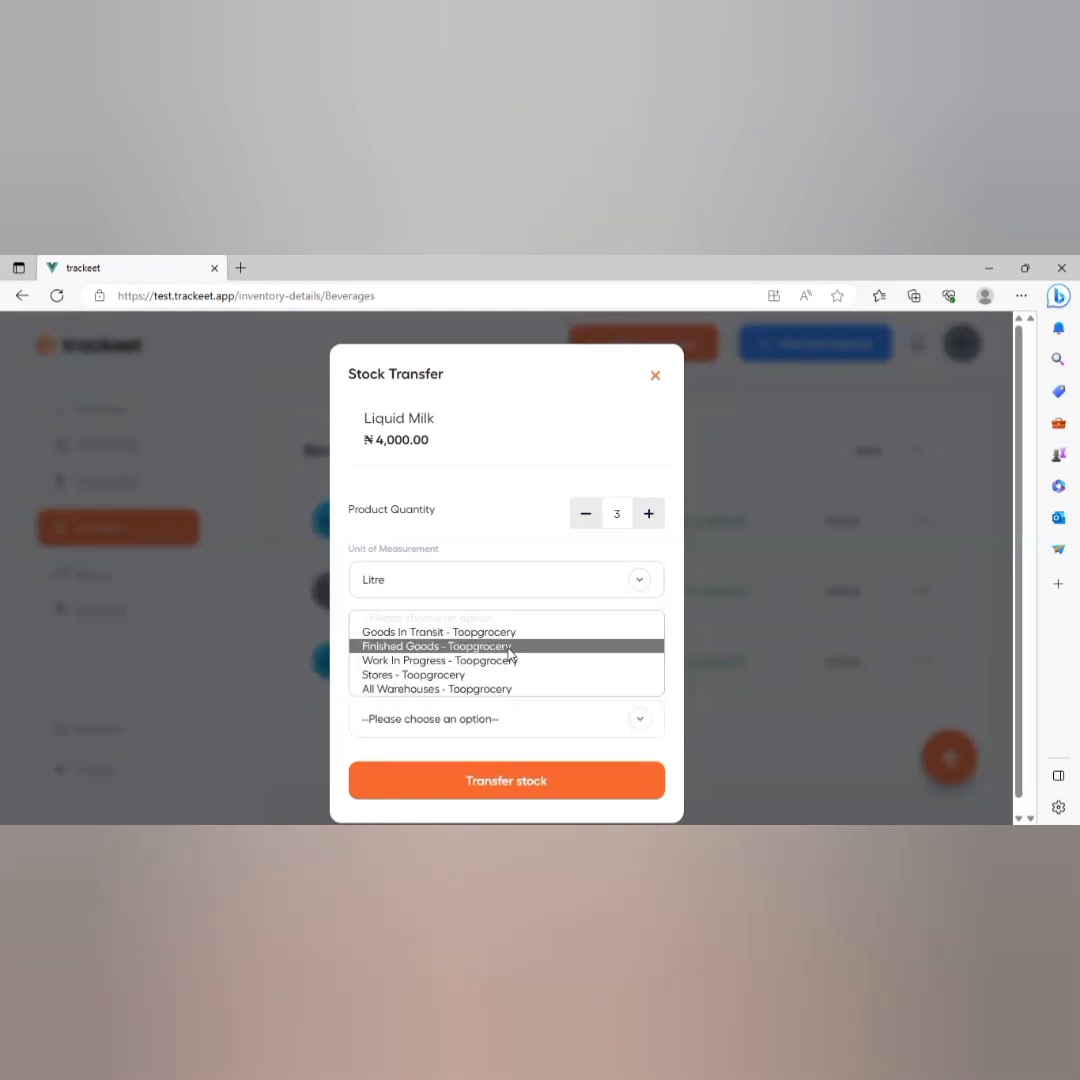
{"action": "left_click", "coordinate": [508, 646]}
{"action": "left_click", "coordinate": [496, 774]}
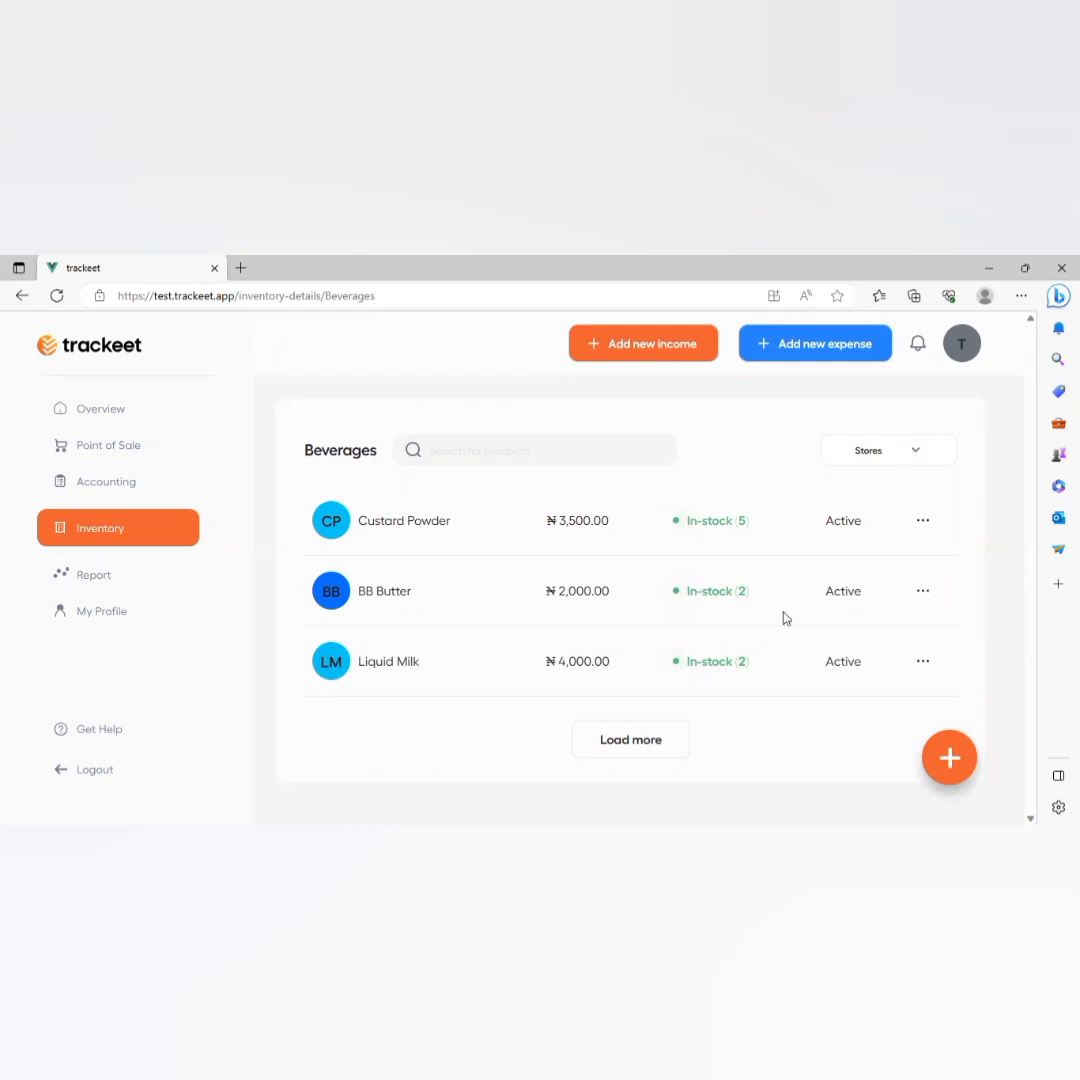
Switch the Beverages warehouse filter to Finished Goods.
{"action": "left_click", "coordinate": [907, 468]}
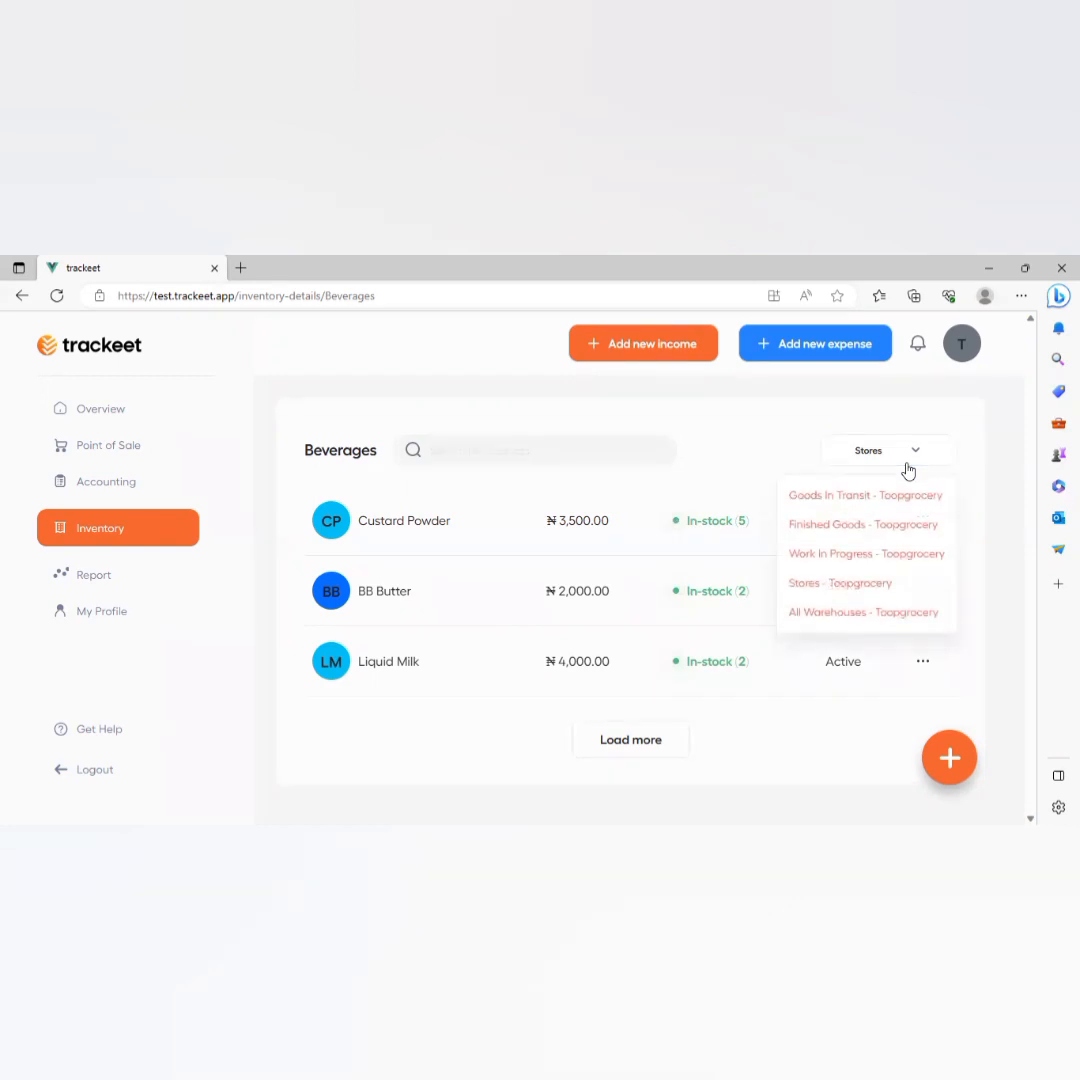
{"action": "left_click", "coordinate": [873, 526]}
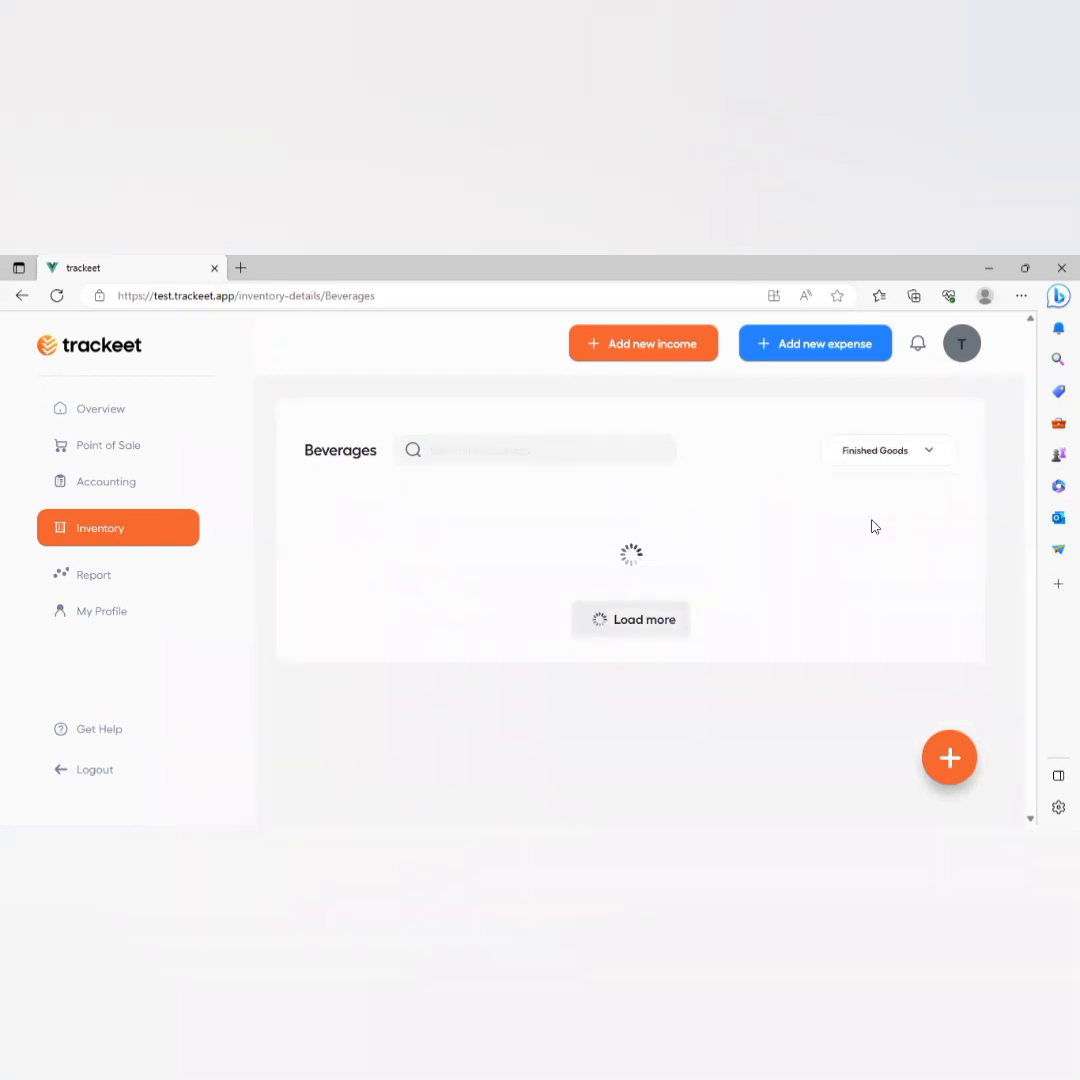